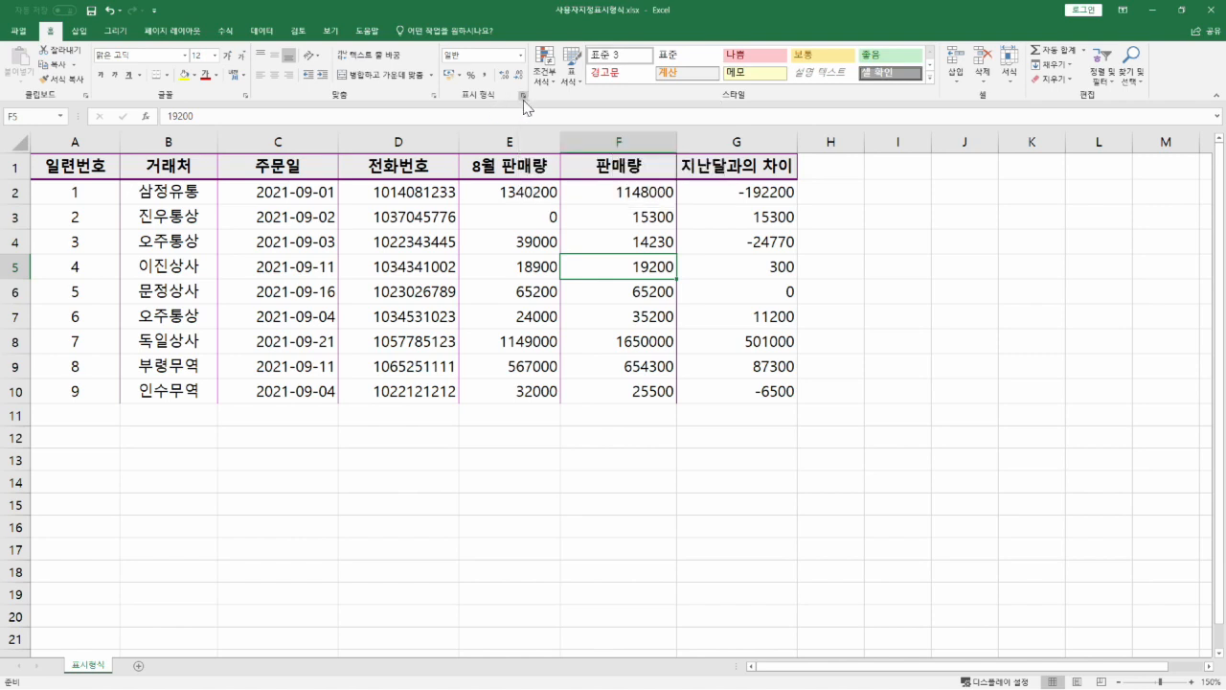
# Examine the custom format code produced for cell F5 by the Number category with the 1000 separator enabled.
pyautogui.click(523, 95)
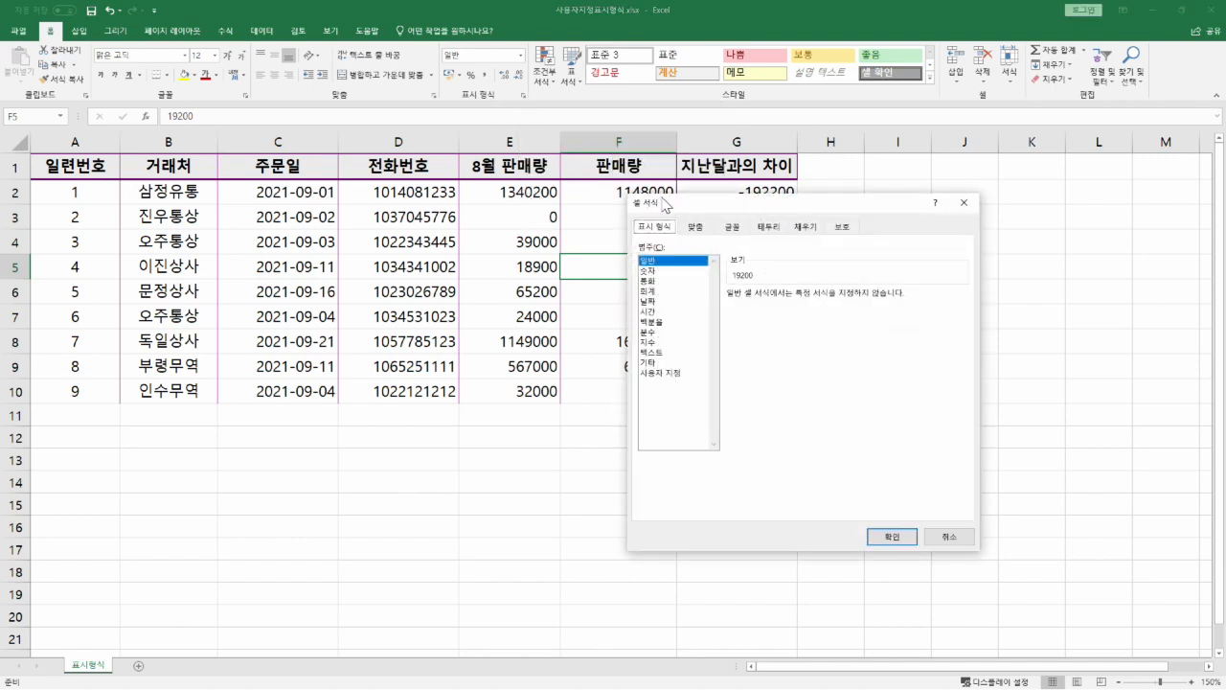
pyautogui.moveTo(659, 201); pyautogui.dragTo(618, 167)
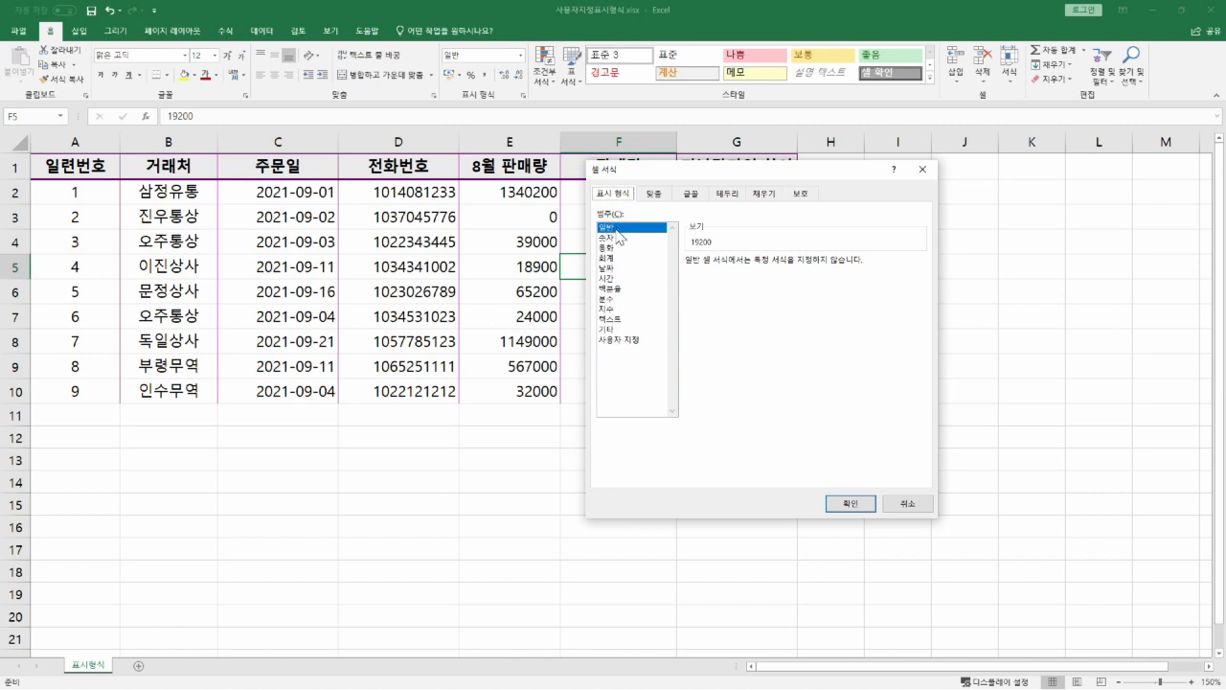
pyautogui.click(621, 340)
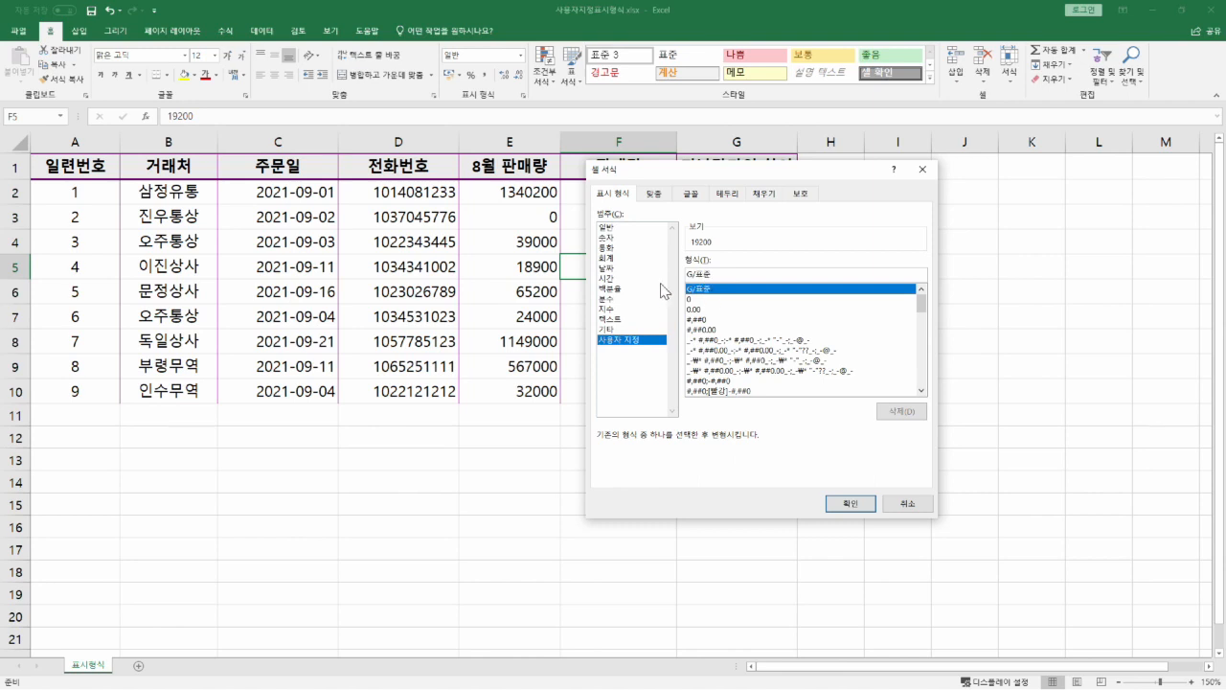
pyautogui.click(611, 237)
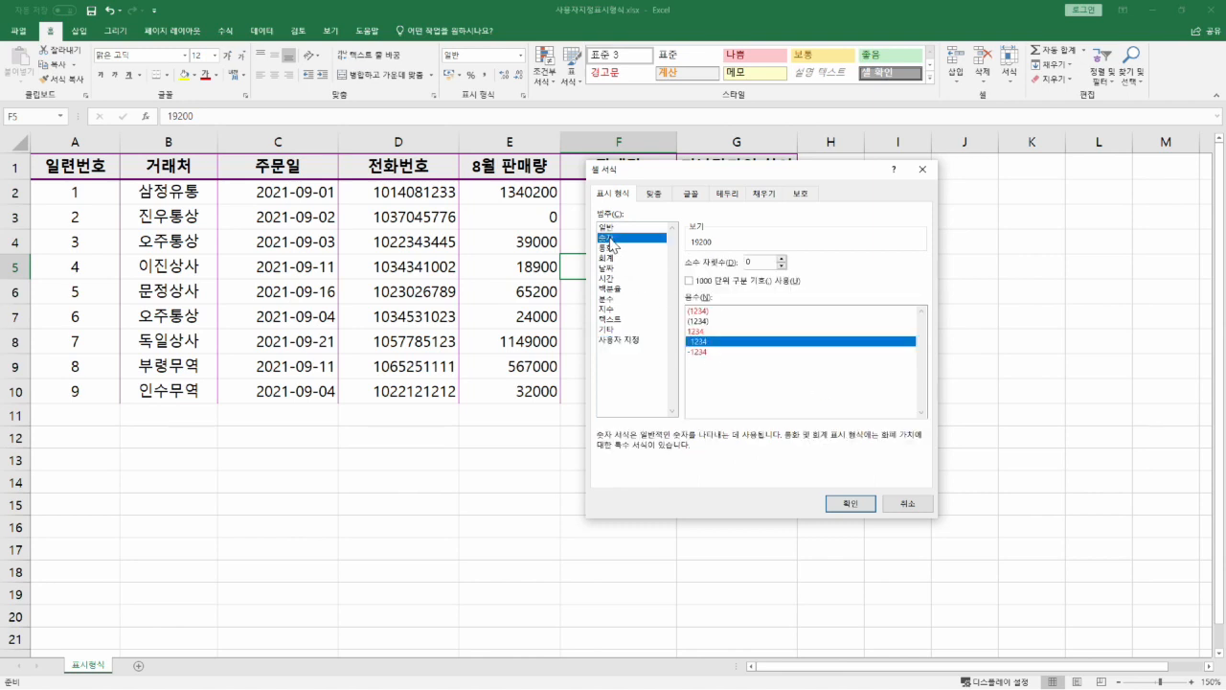
pyautogui.click(690, 282)
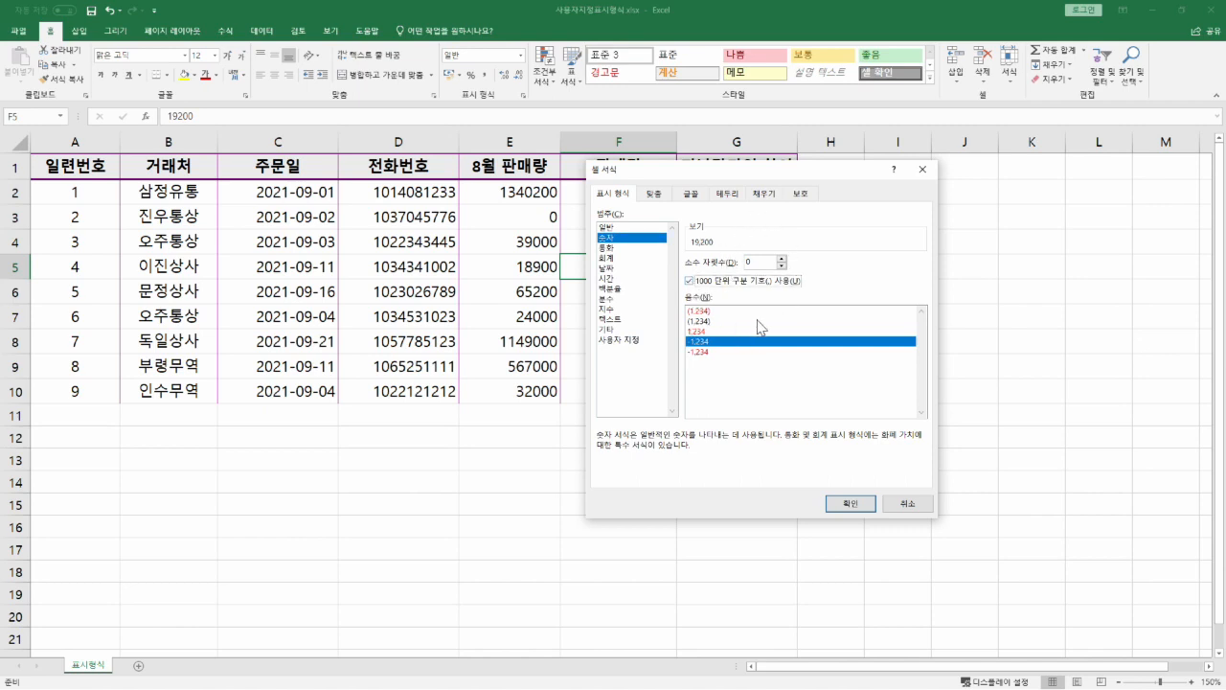
pyautogui.click(624, 341)
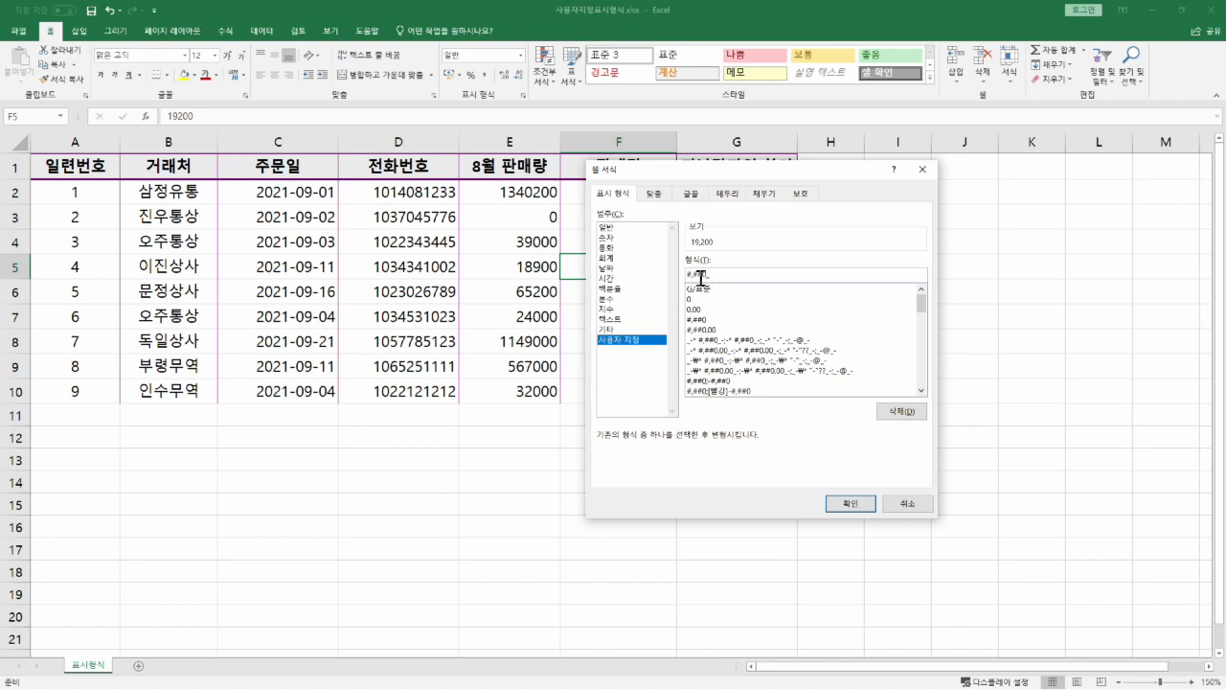
# Compare the Currency format with no symbol and with the ₩ symbol, check its custom format code, and close without applying.
pyautogui.click(622, 247)
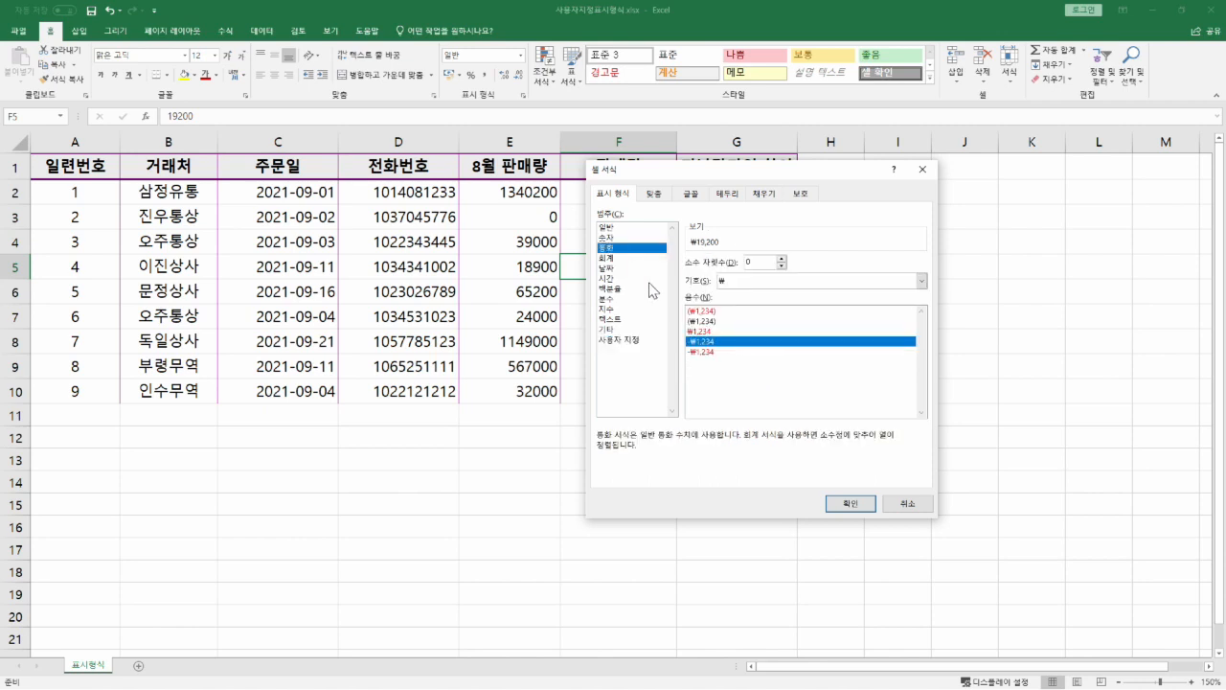
pyautogui.click(753, 281)
pyautogui.click(750, 294)
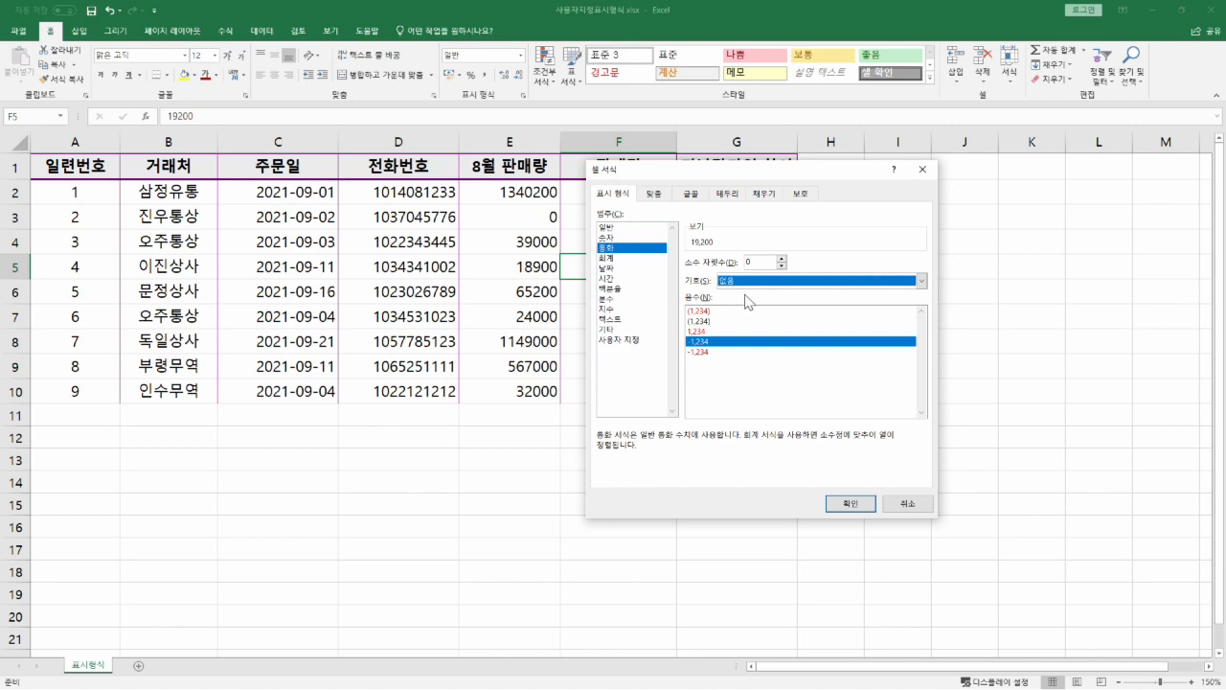
pyautogui.click(733, 284)
pyautogui.click(736, 300)
pyautogui.click(639, 341)
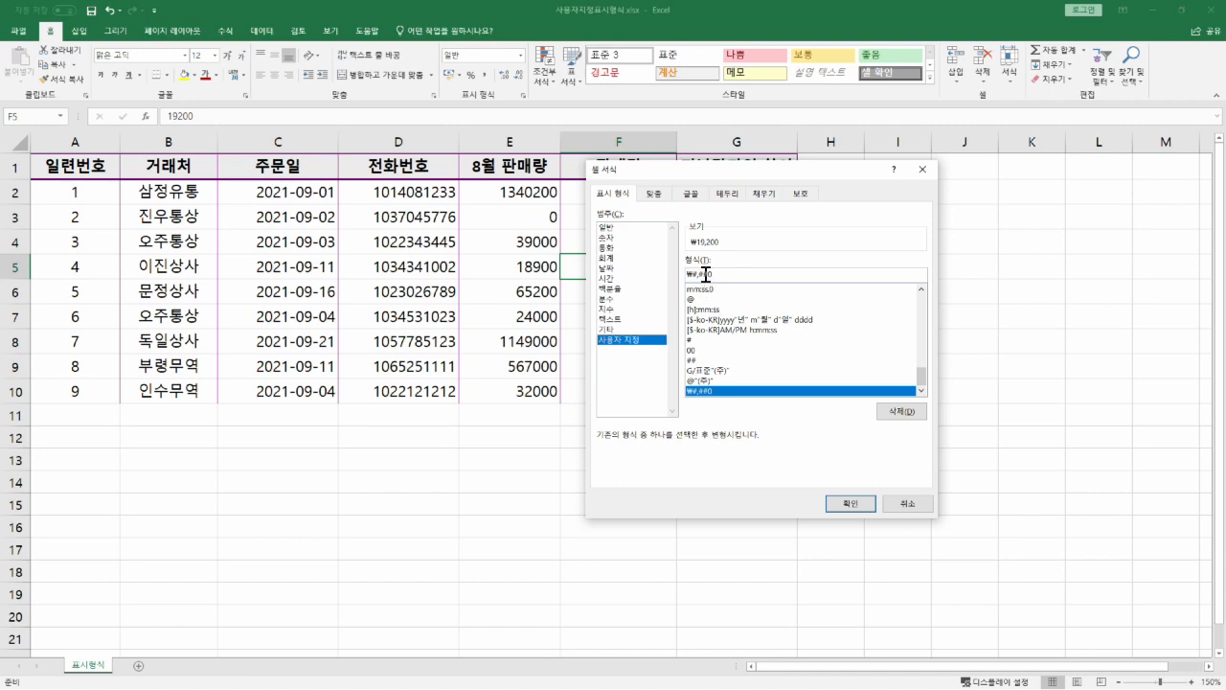
pyautogui.press('Escape')
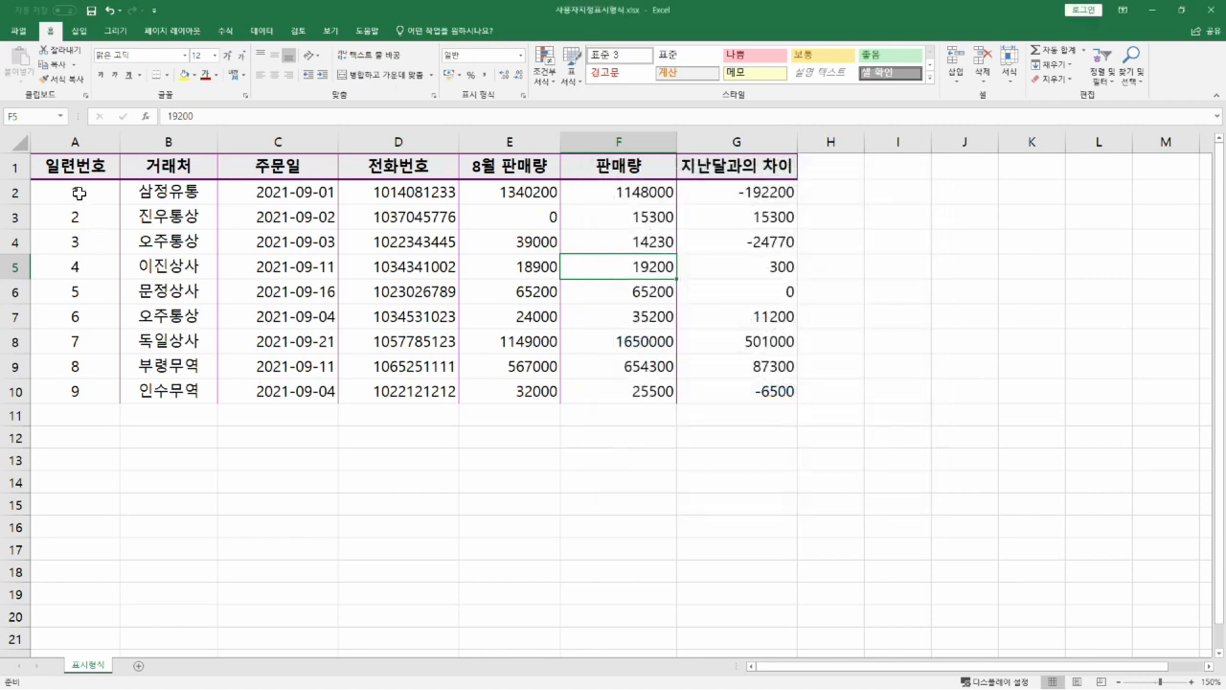
# Apply the custom number format 000 to the serial numbers in A2:A10.
pyautogui.moveTo(79, 194); pyautogui.dragTo(96, 368)
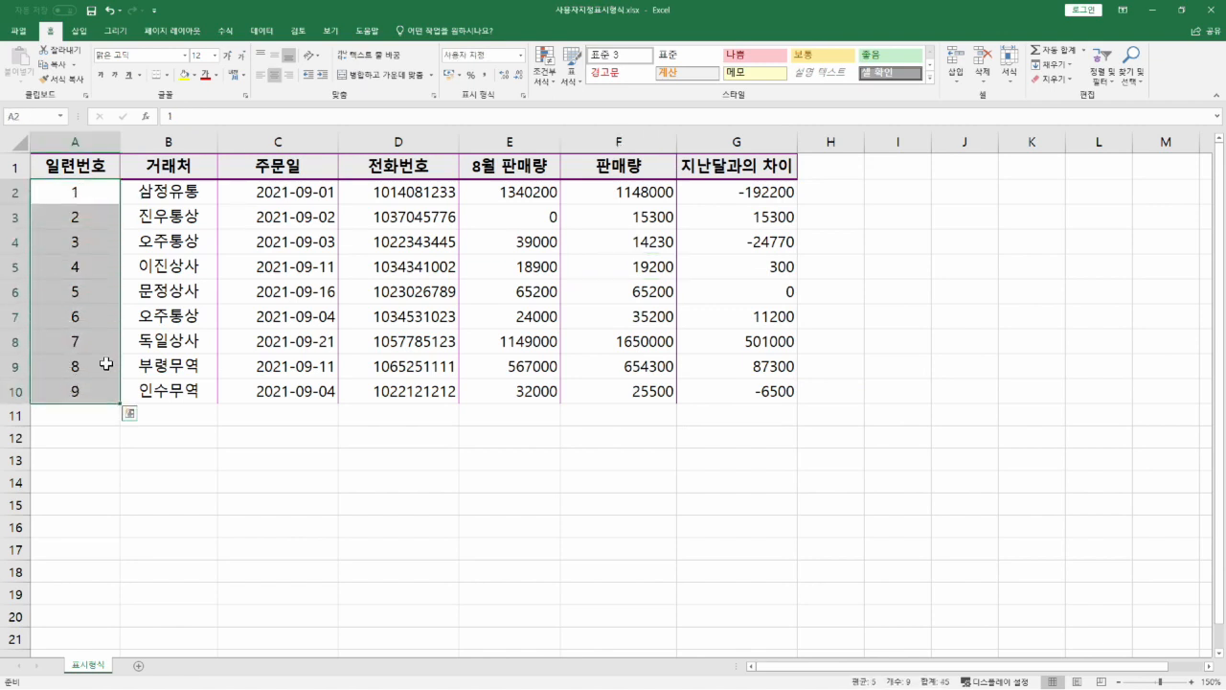
pyautogui.click(523, 96)
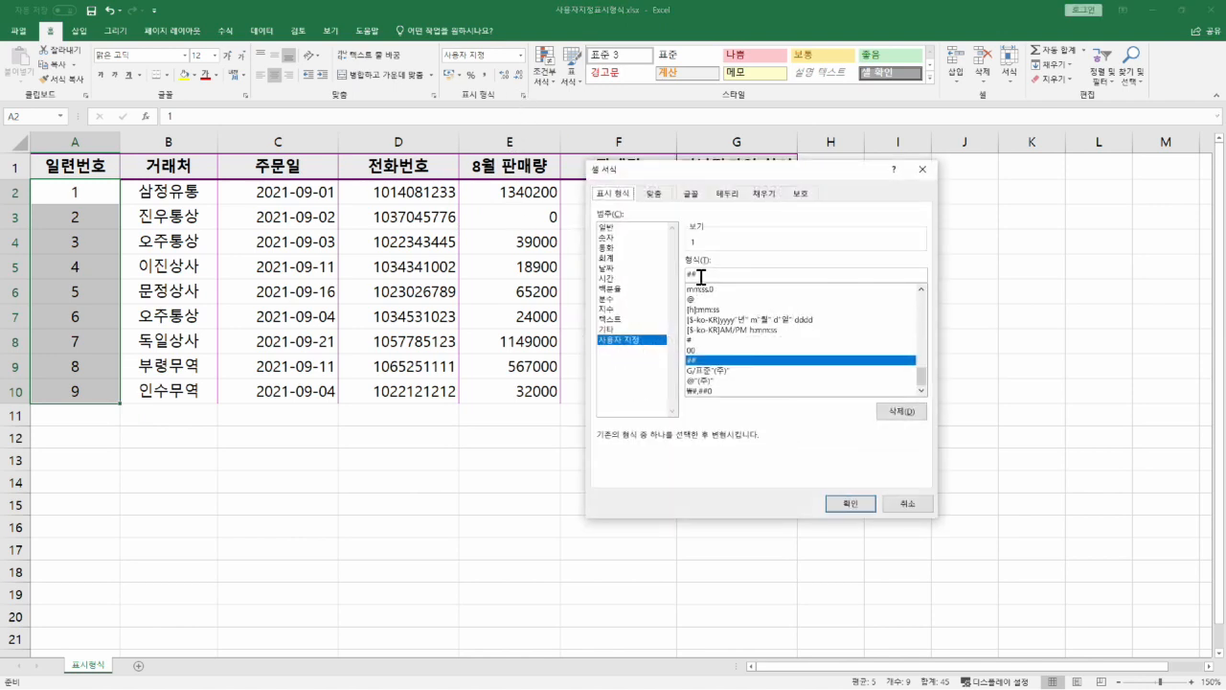
pyautogui.moveTo(700, 274); pyautogui.dragTo(677, 278)
pyautogui.press('BackSpace')
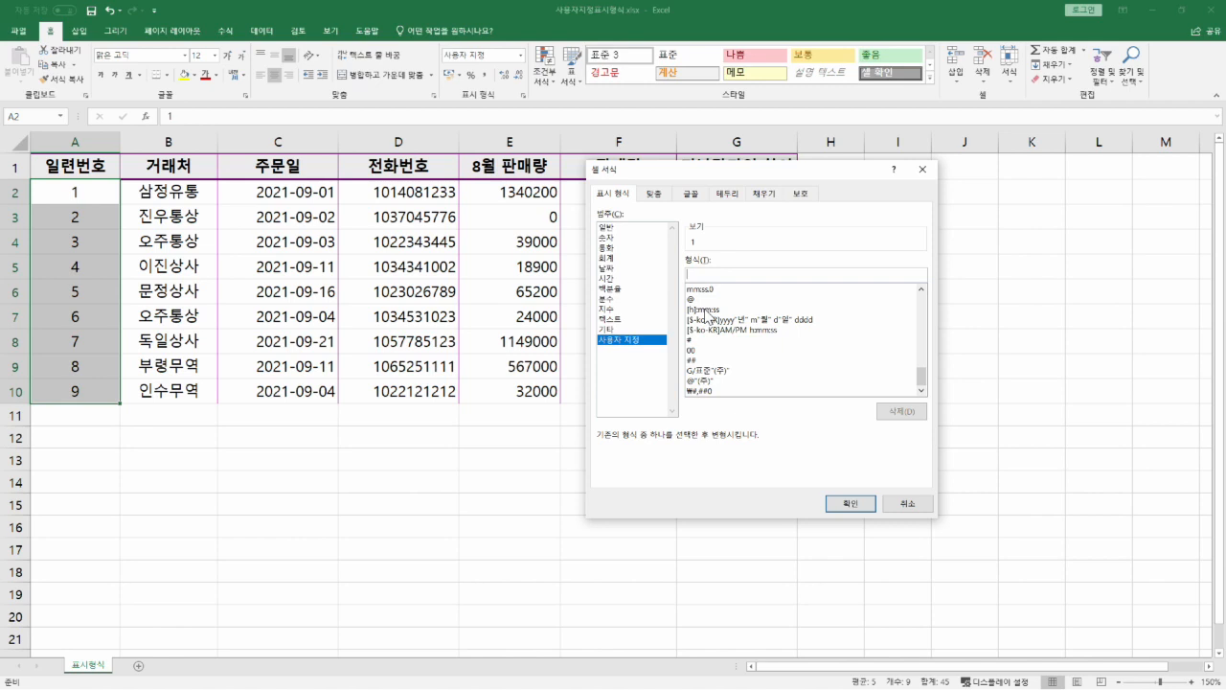
pyautogui.write('###')
pyautogui.press('BackSpace')
pyautogui.press('BackSpace')
pyautogui.press('BackSpace')
pyautogui.write('000')
pyautogui.click(853, 504)
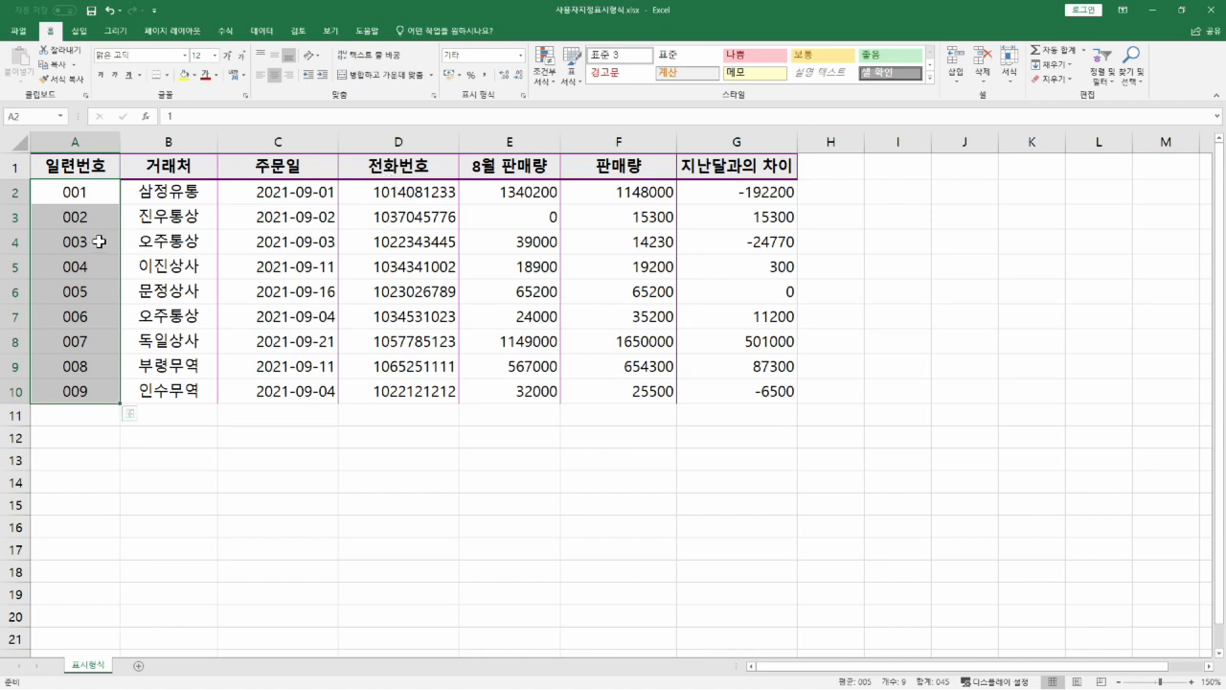
# Change the custom number format of the serial numbers in A2:A10 to ###.
pyautogui.click(521, 96)
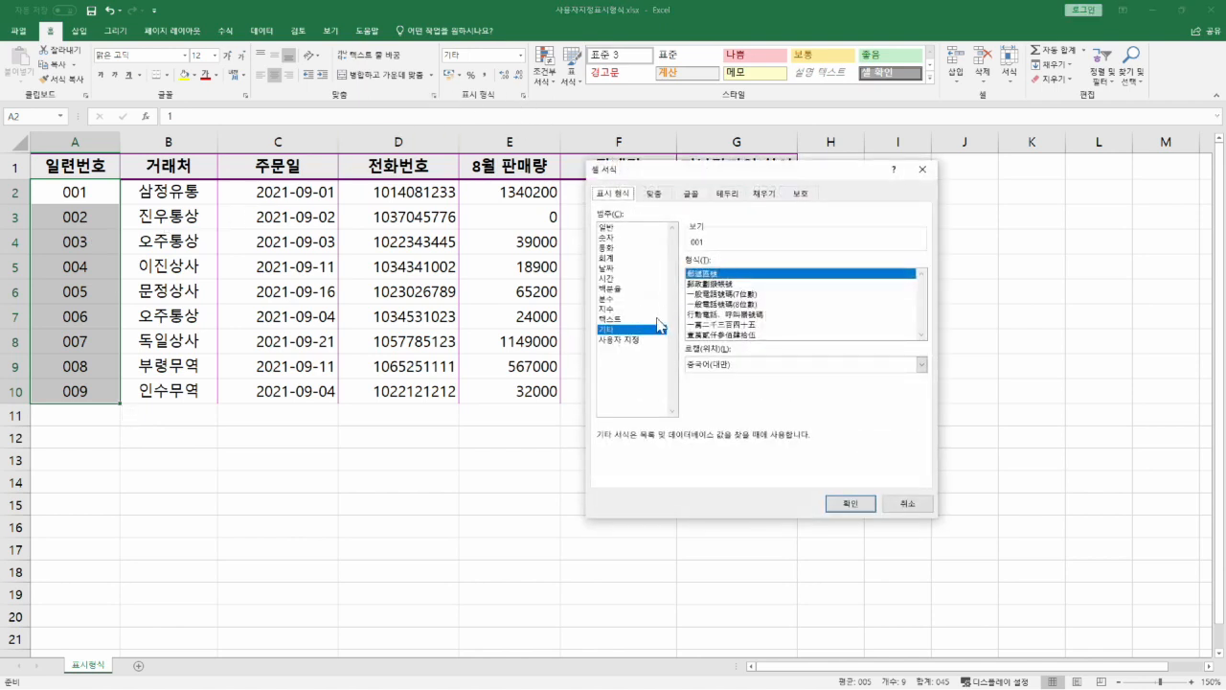
pyautogui.click(633, 341)
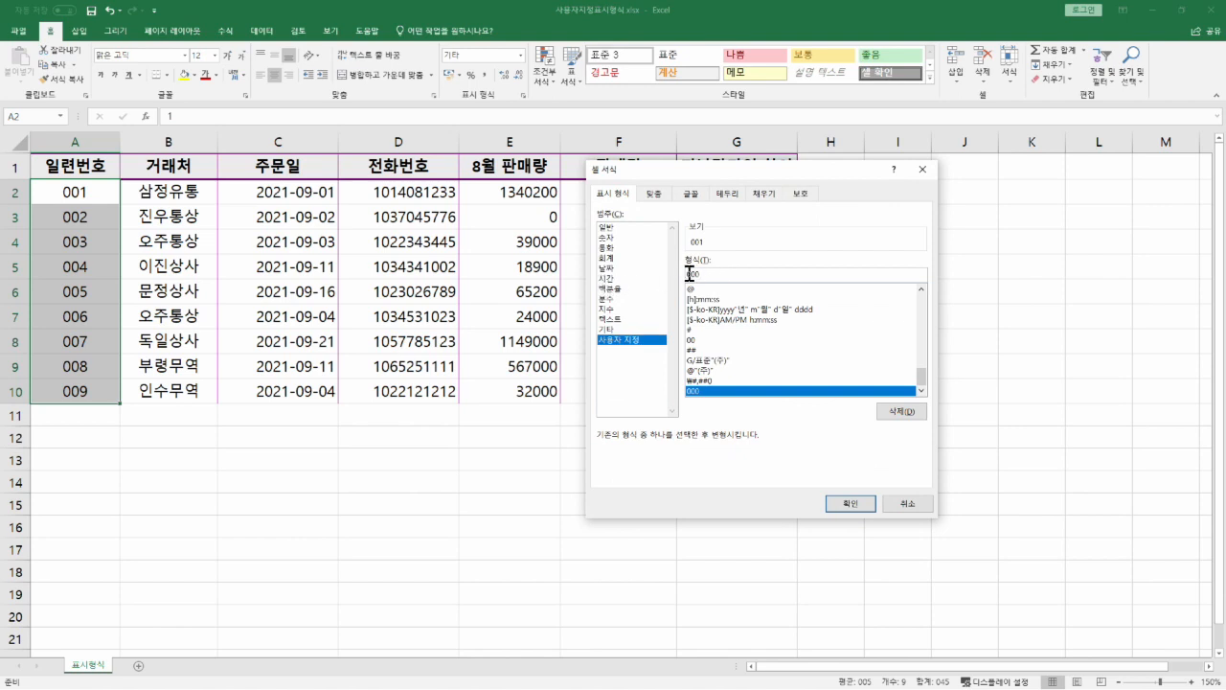
pyautogui.moveTo(698, 278); pyautogui.dragTo(679, 275)
pyautogui.write('###')
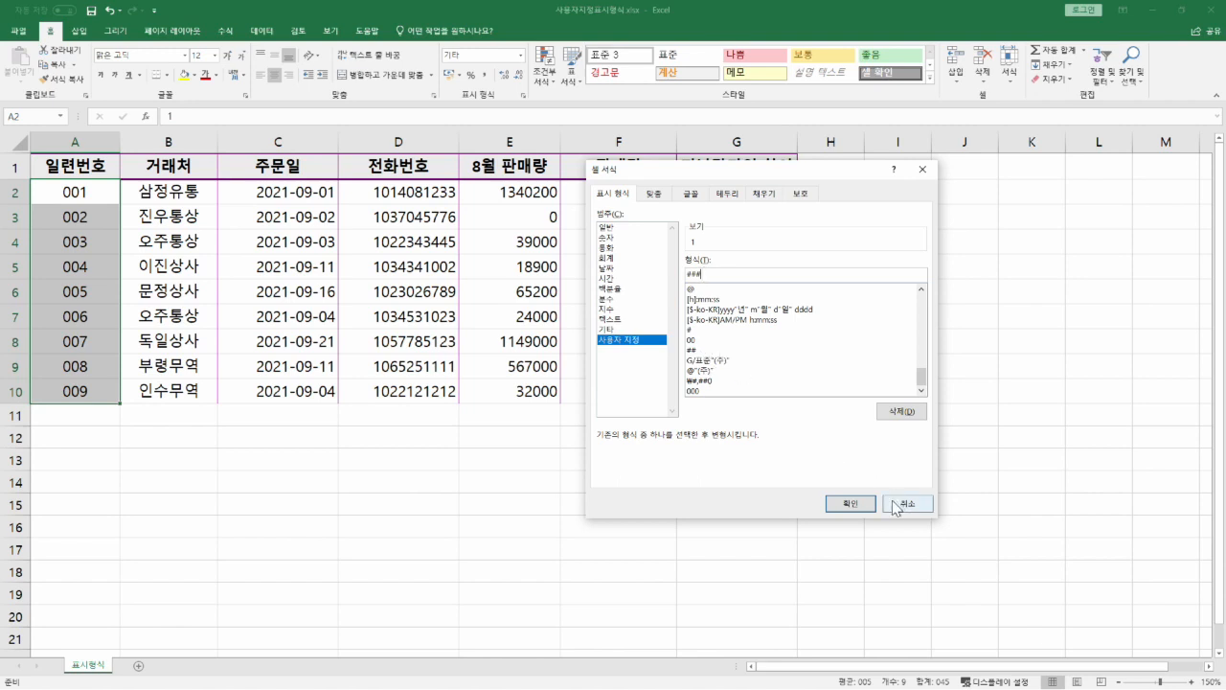
pyautogui.click(862, 505)
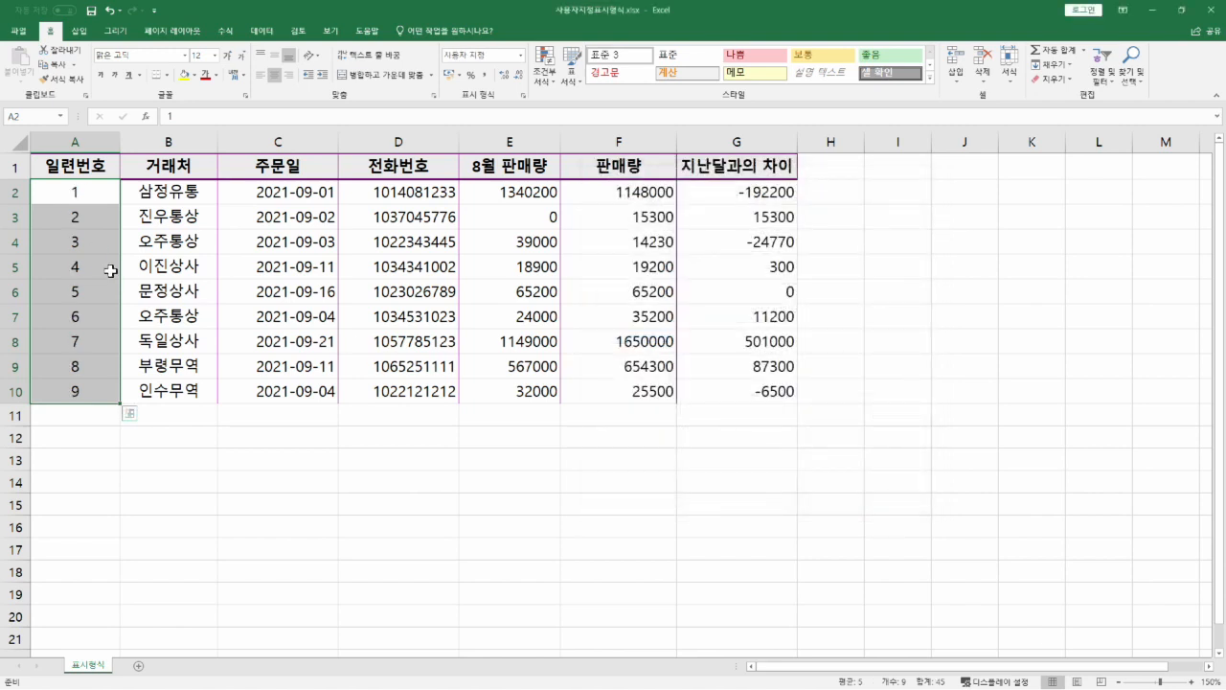
# Set the last serial number in cell A10 to 19.
pyautogui.click(70, 390)
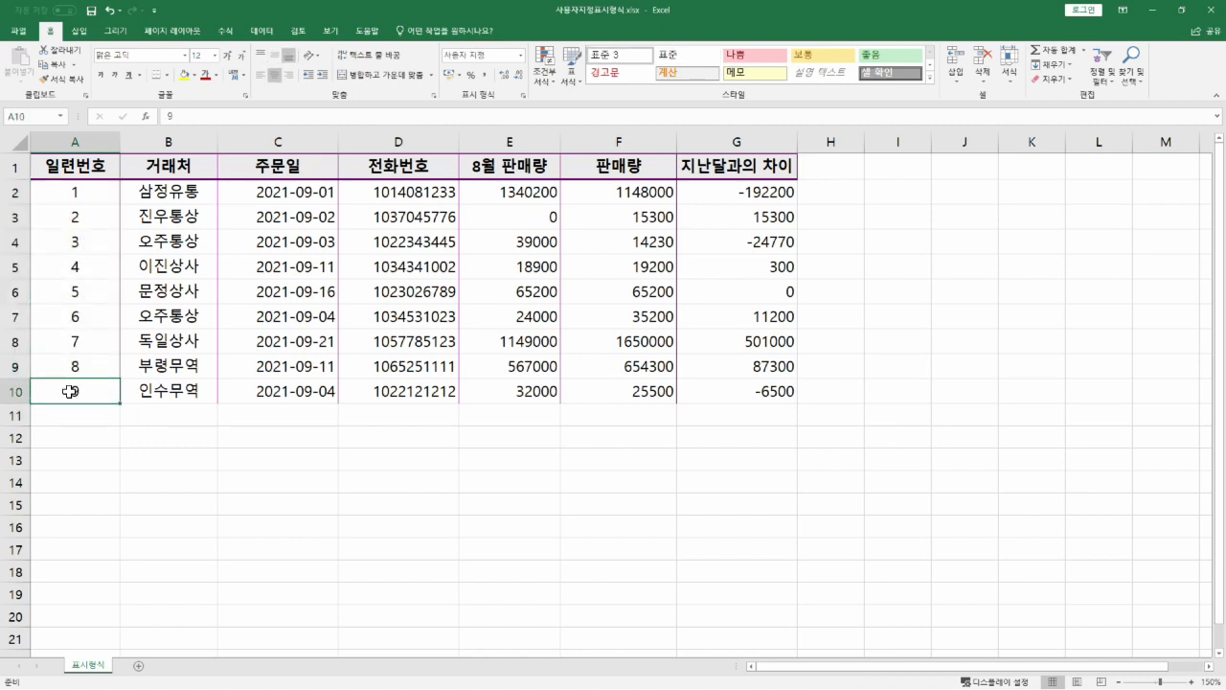
pyautogui.write('9')
pyautogui.press('Return')
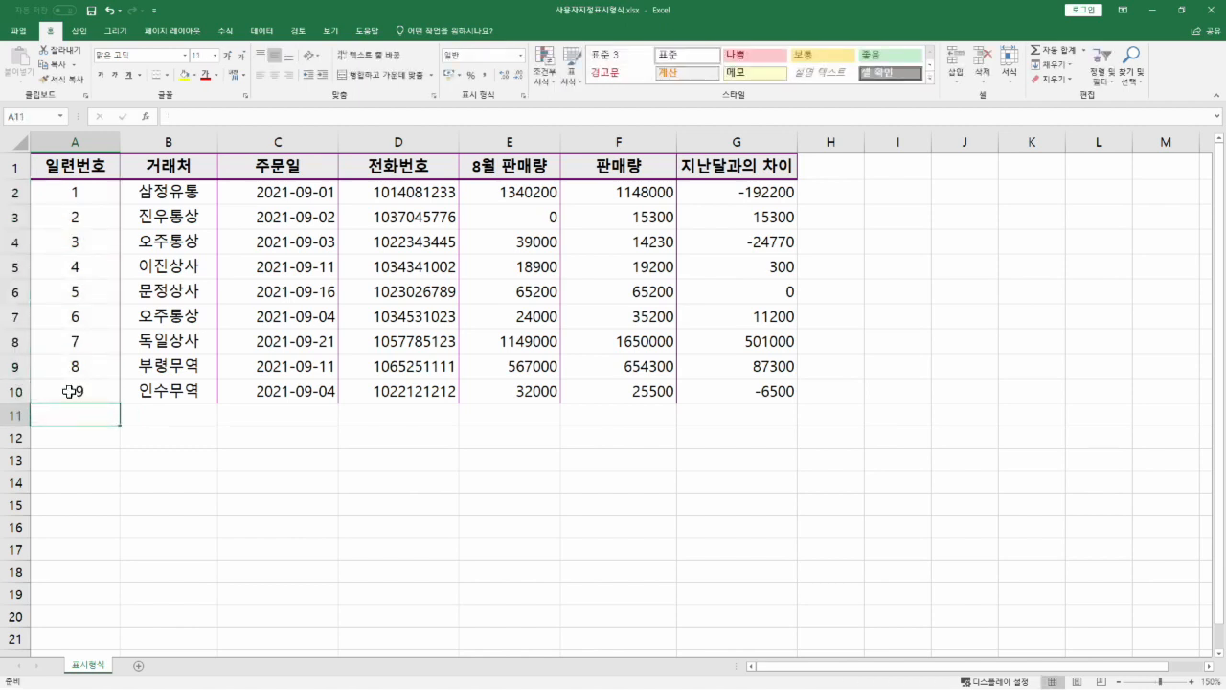
pyautogui.click(80, 391)
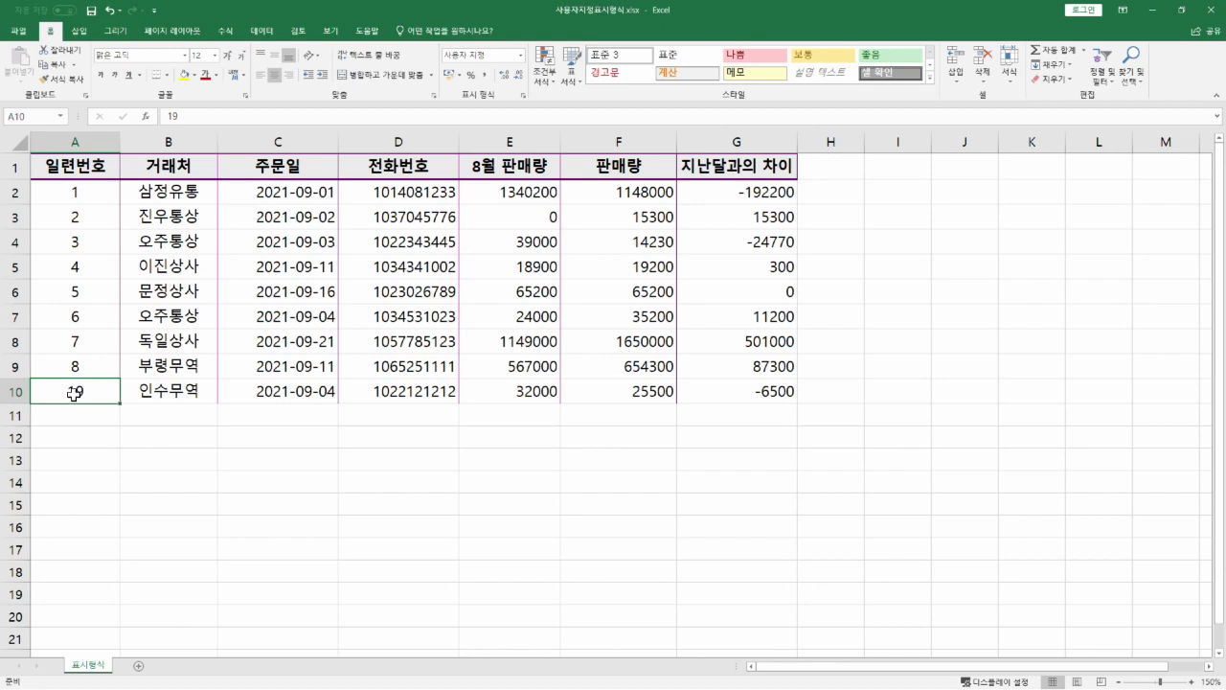
# Compare the previews of the built-in custom format codes 0 and 0.00 for the serial numbers in A2:A10.
pyautogui.moveTo(77, 199); pyautogui.dragTo(77, 388)
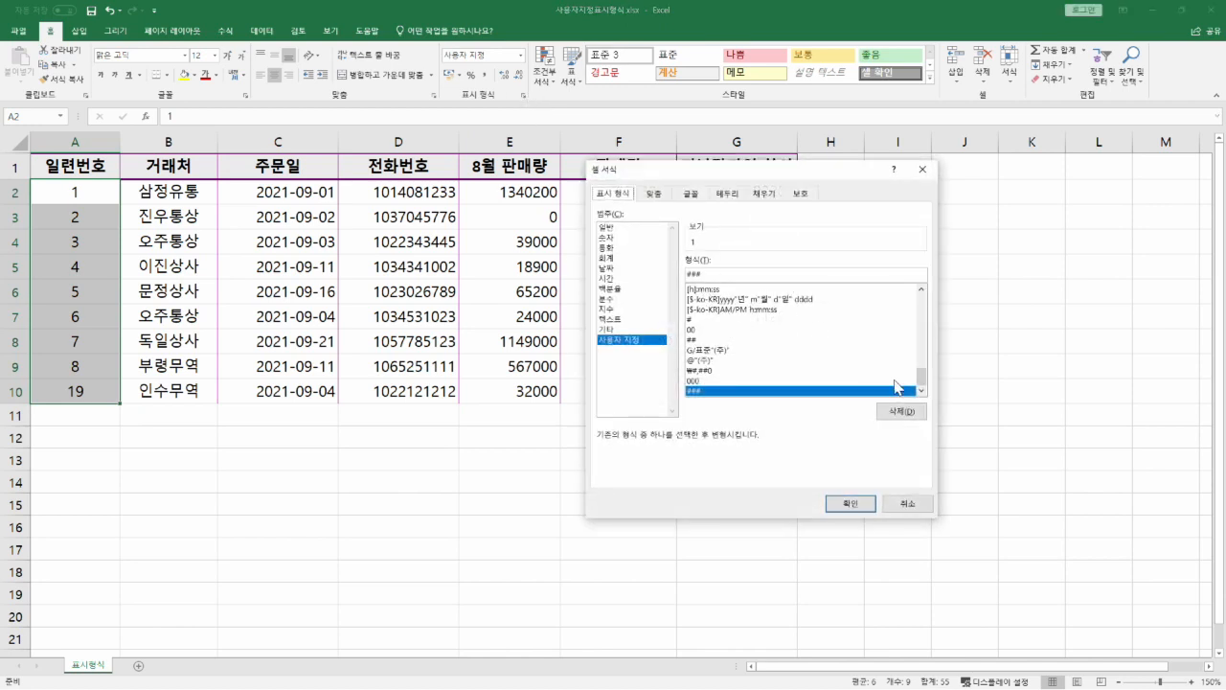
pyautogui.moveTo(925, 375); pyautogui.dragTo(921, 295)
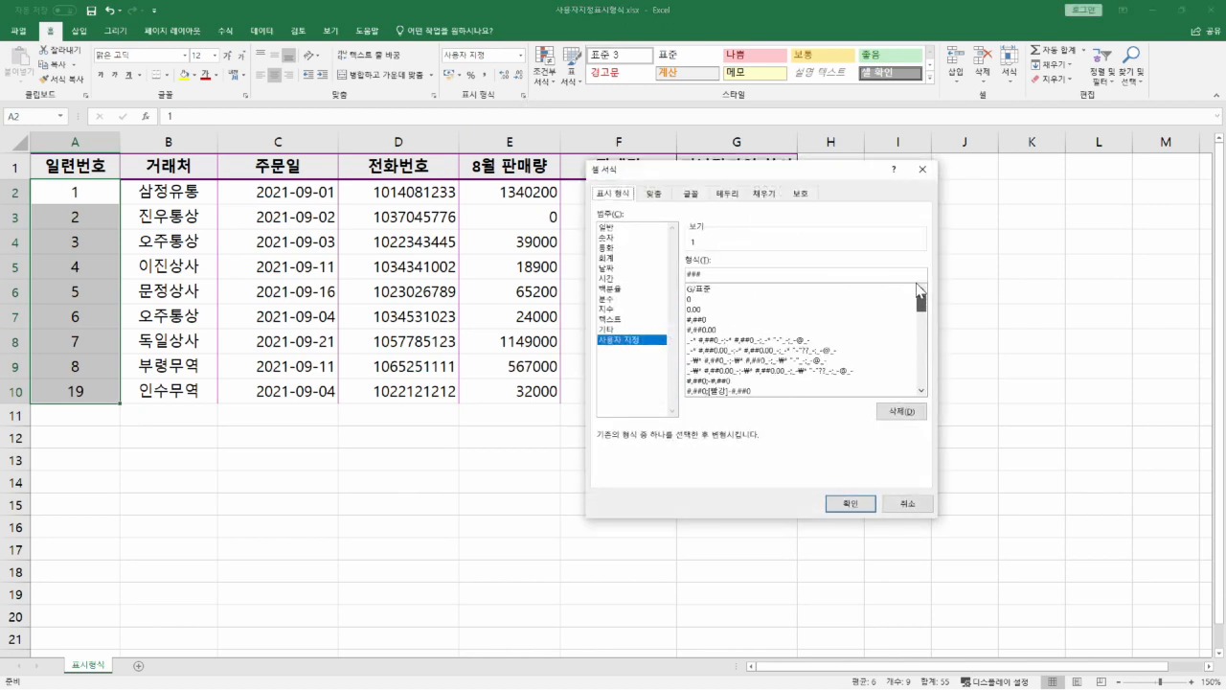
pyautogui.click(708, 300)
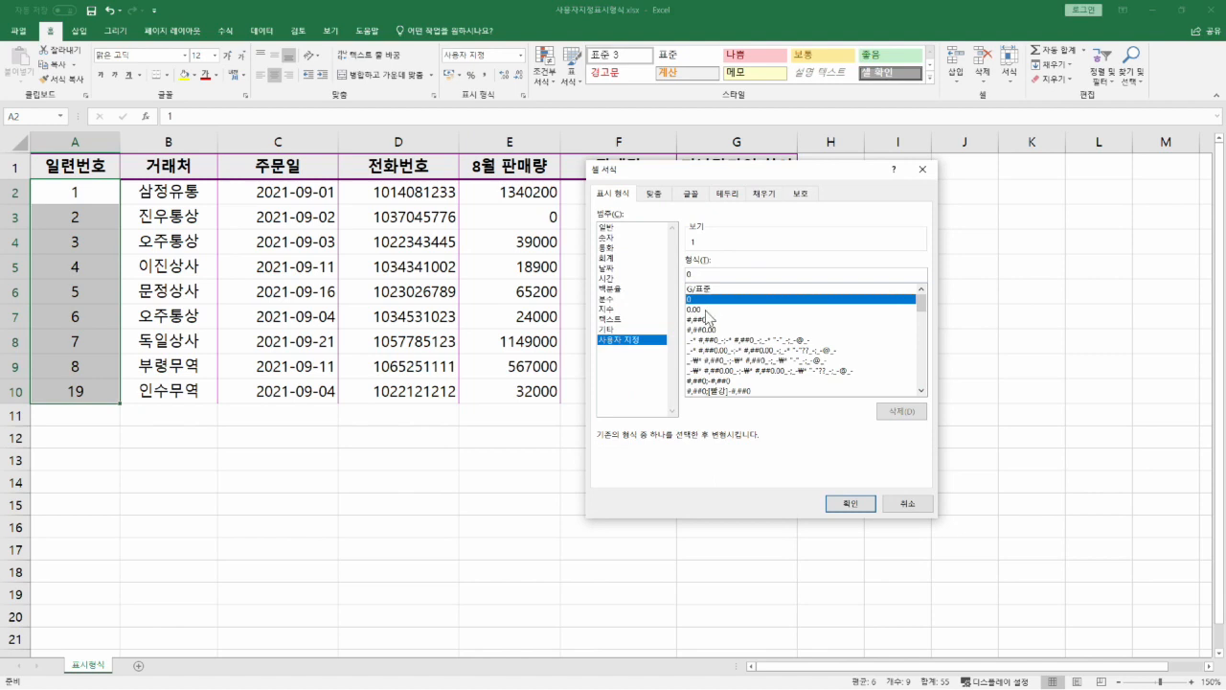
pyautogui.click(708, 309)
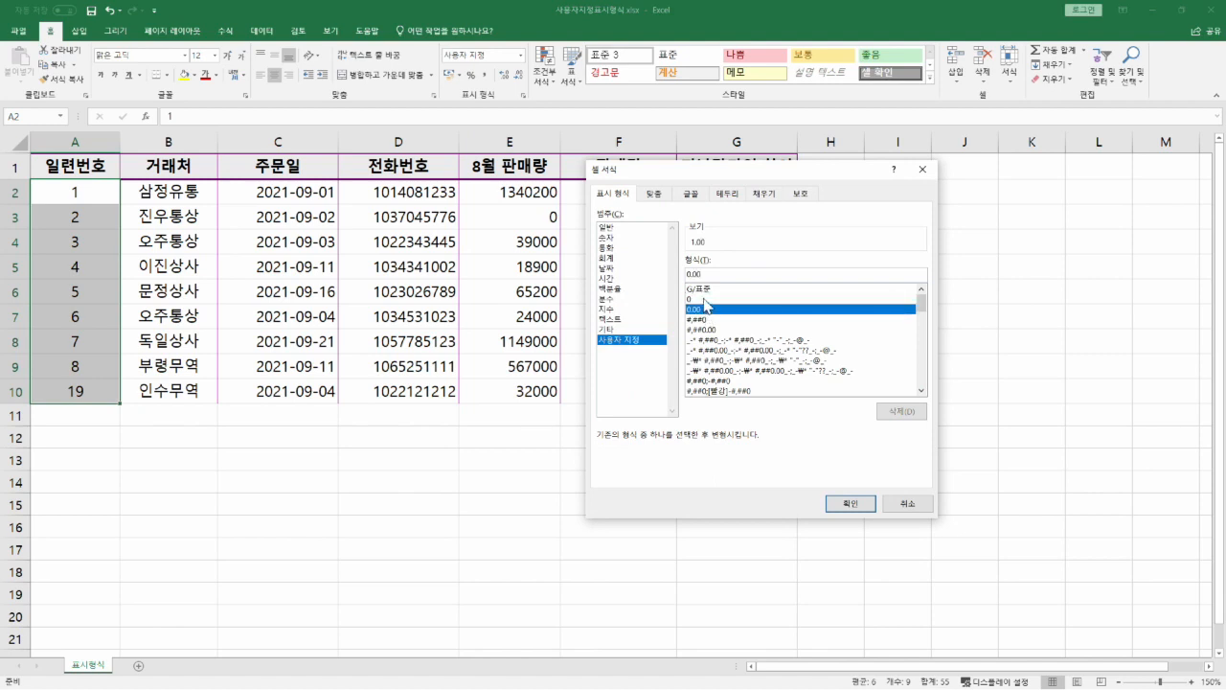
pyautogui.click(706, 300)
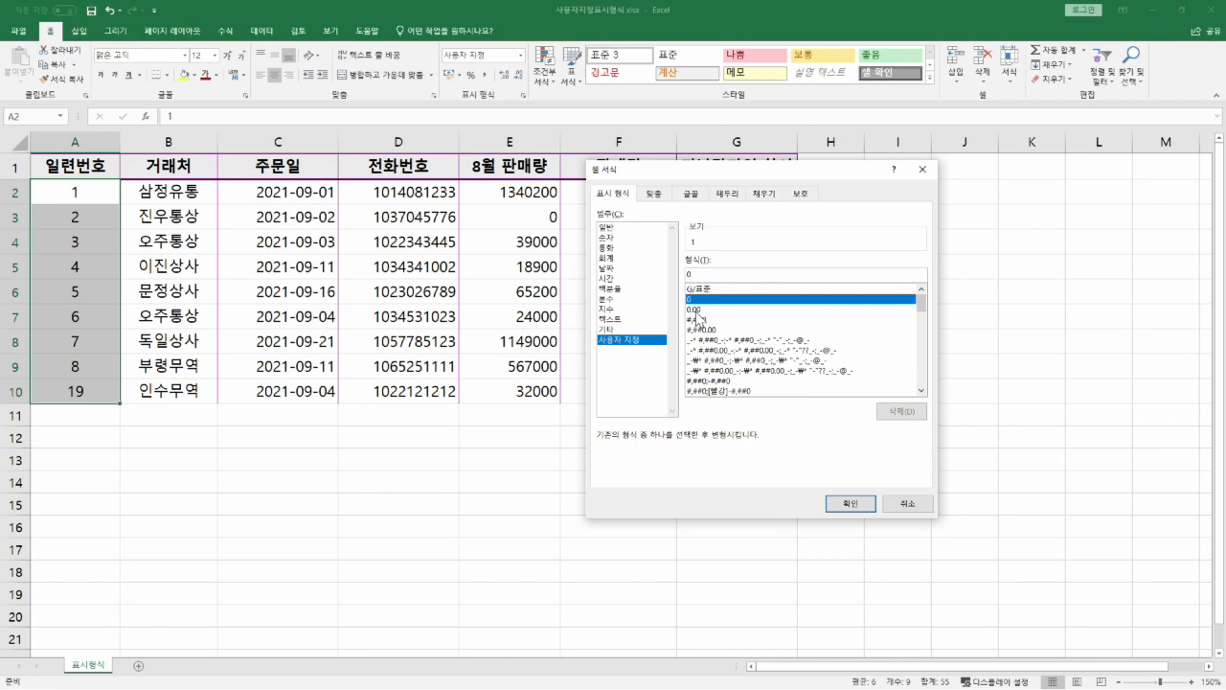
pyautogui.click(695, 309)
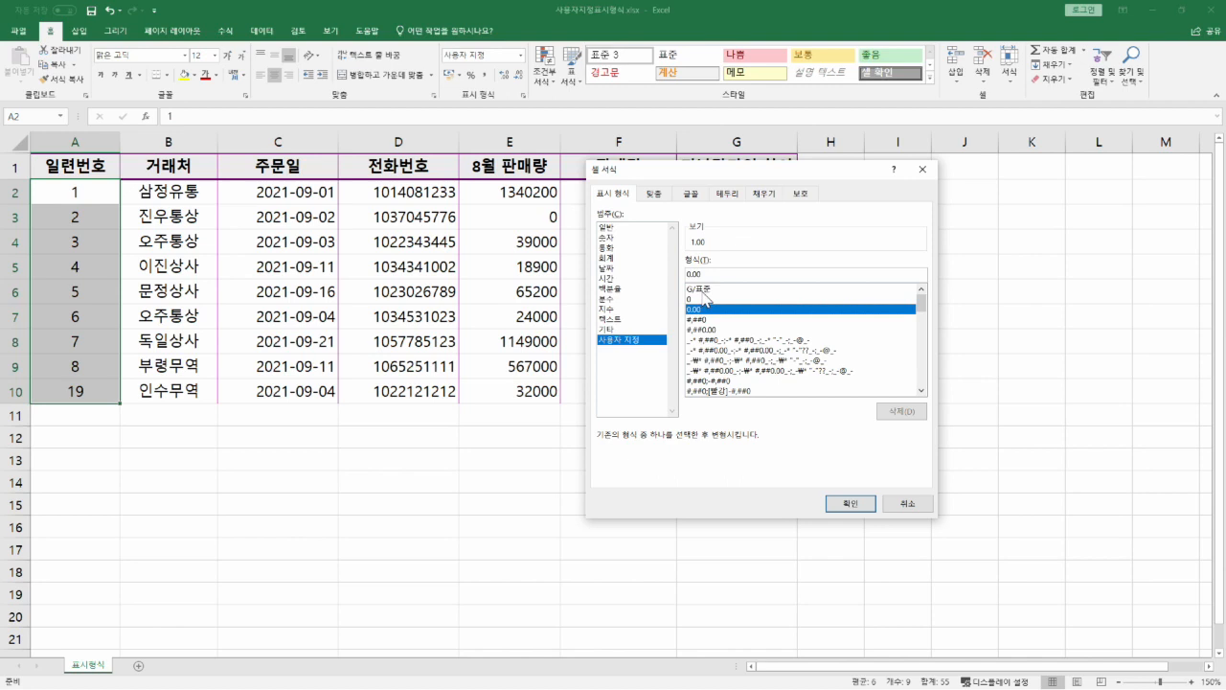
# Review the Number and Currency categories, choose the ₩ symbol, and examine the matching custom format code.
pyautogui.click(614, 238)
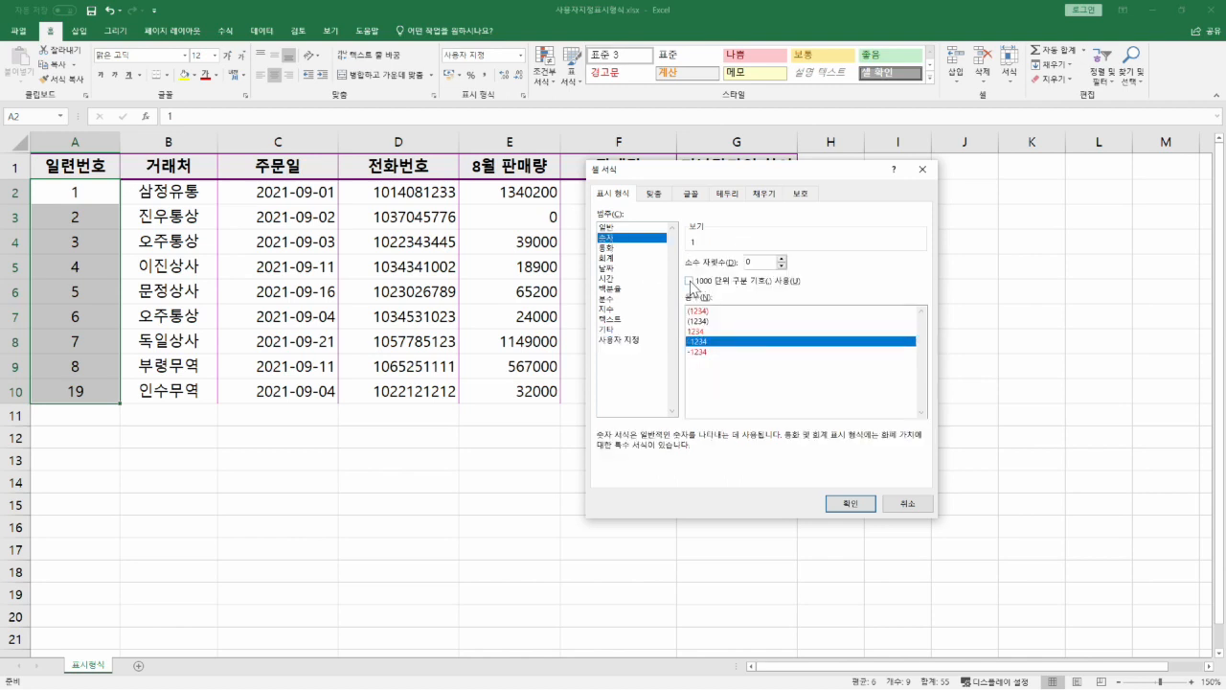
pyautogui.click(640, 248)
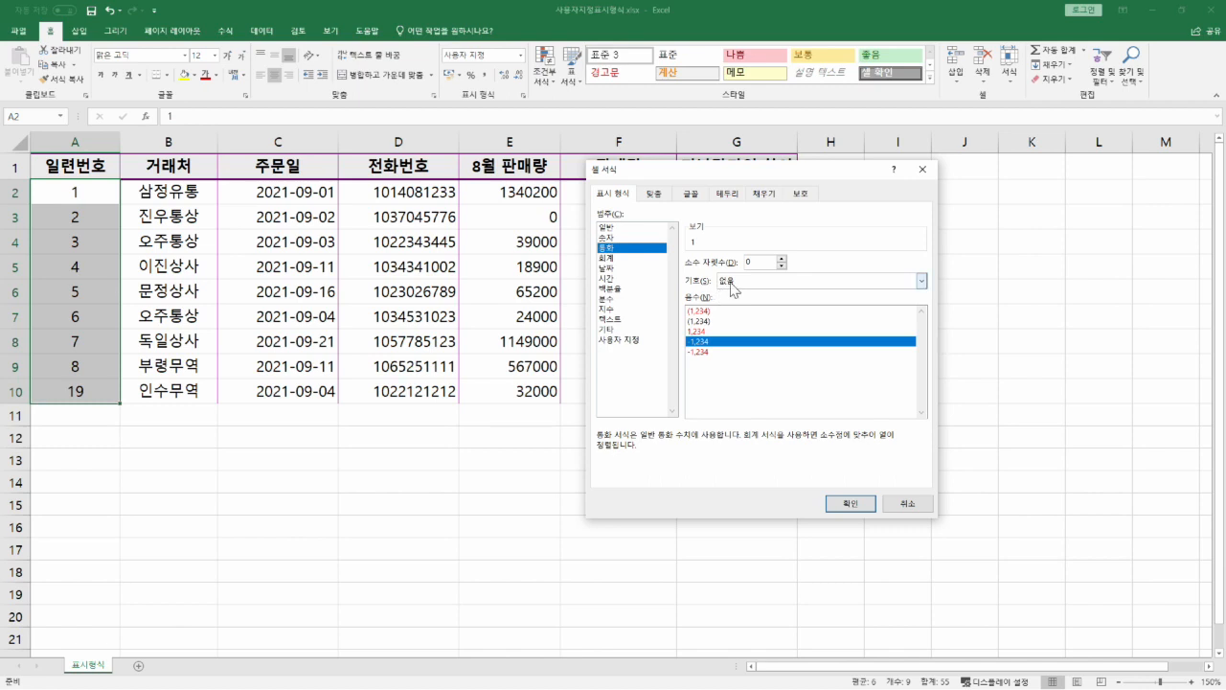
pyautogui.click(724, 281)
pyautogui.click(723, 289)
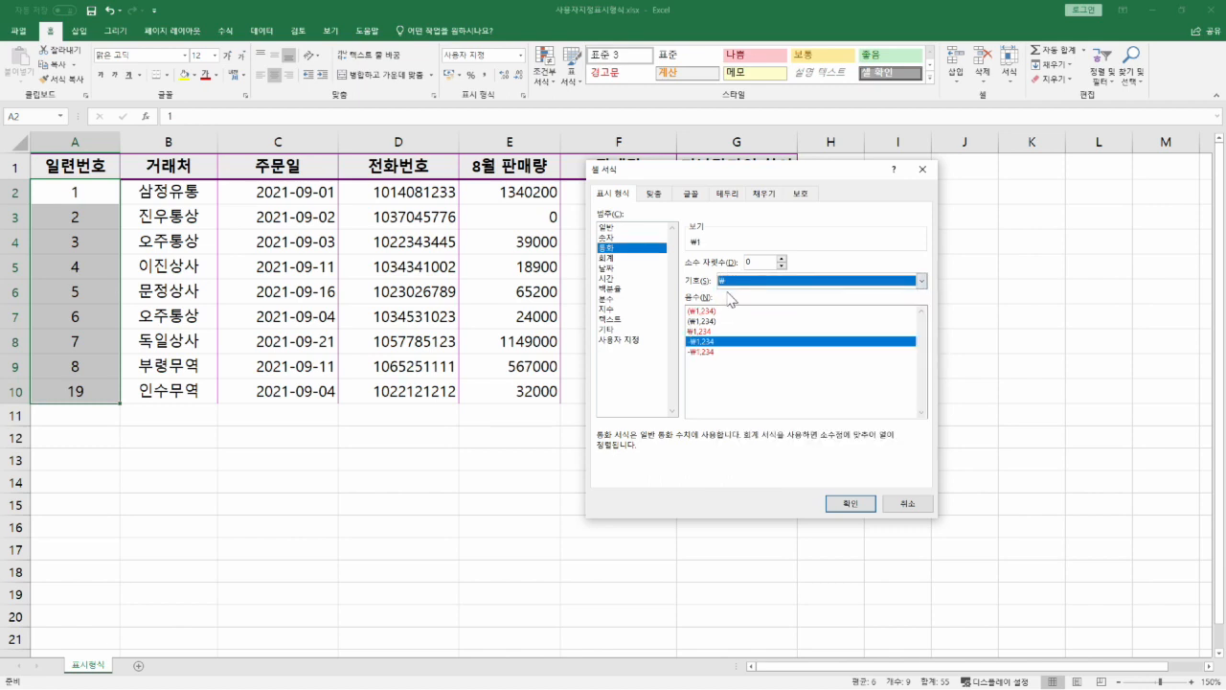
pyautogui.click(619, 341)
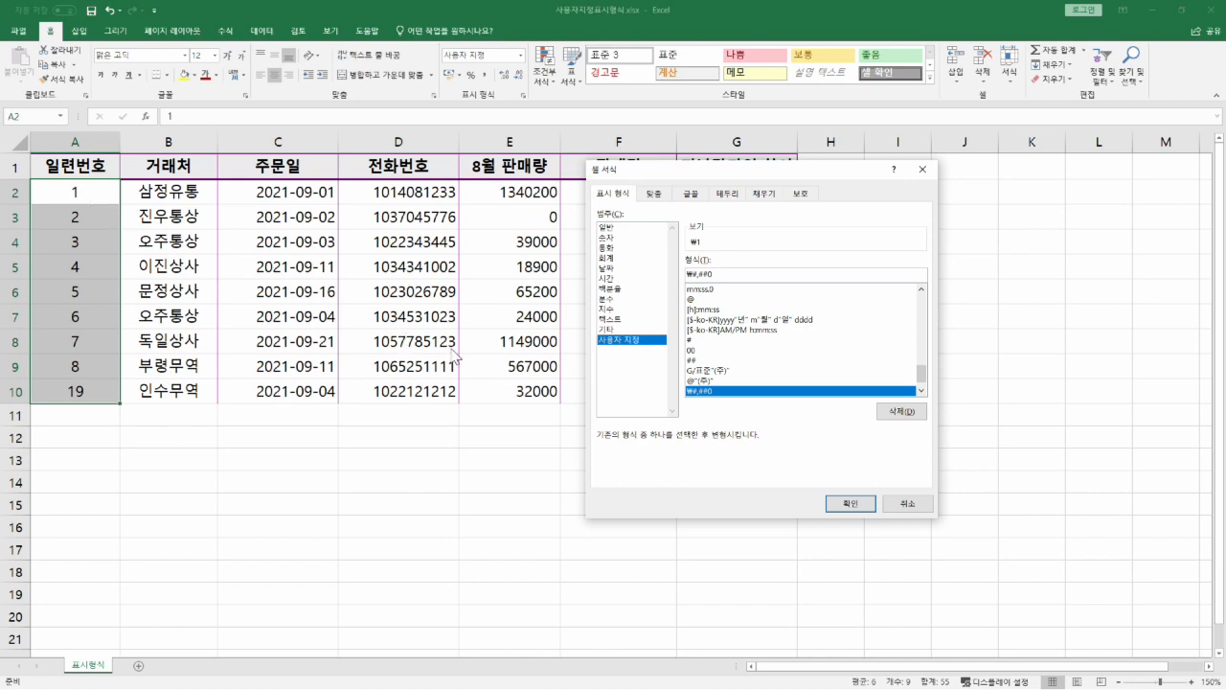
# Replace the format code for A2:A10 with the custom number format "No."# and apply it.
pyautogui.moveTo(723, 272); pyautogui.dragTo(673, 268)
pyautogui.press('Delete')
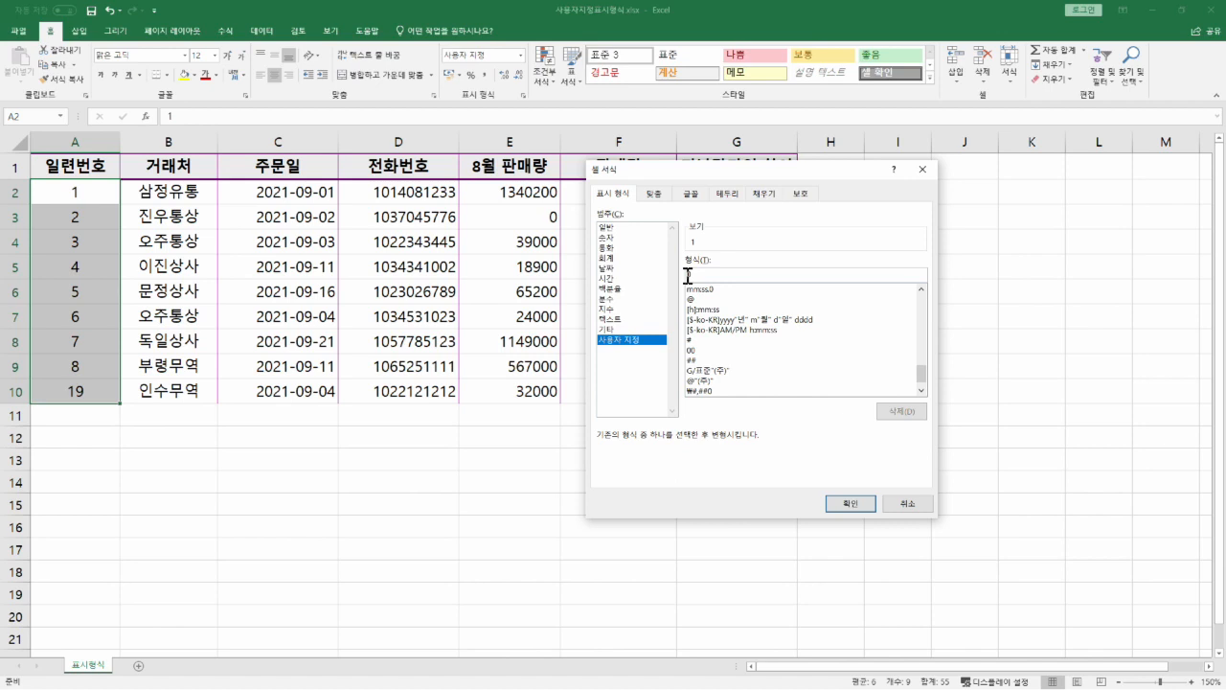
pyautogui.write('0')
pyautogui.click(686, 274)
pyautogui.write('"ㅜ')
pyautogui.write('o."')
pyautogui.moveTo(705, 277); pyautogui.dragTo(708, 278)
pyautogui.write('0')
pyautogui.write('#')
pyautogui.click(847, 503)
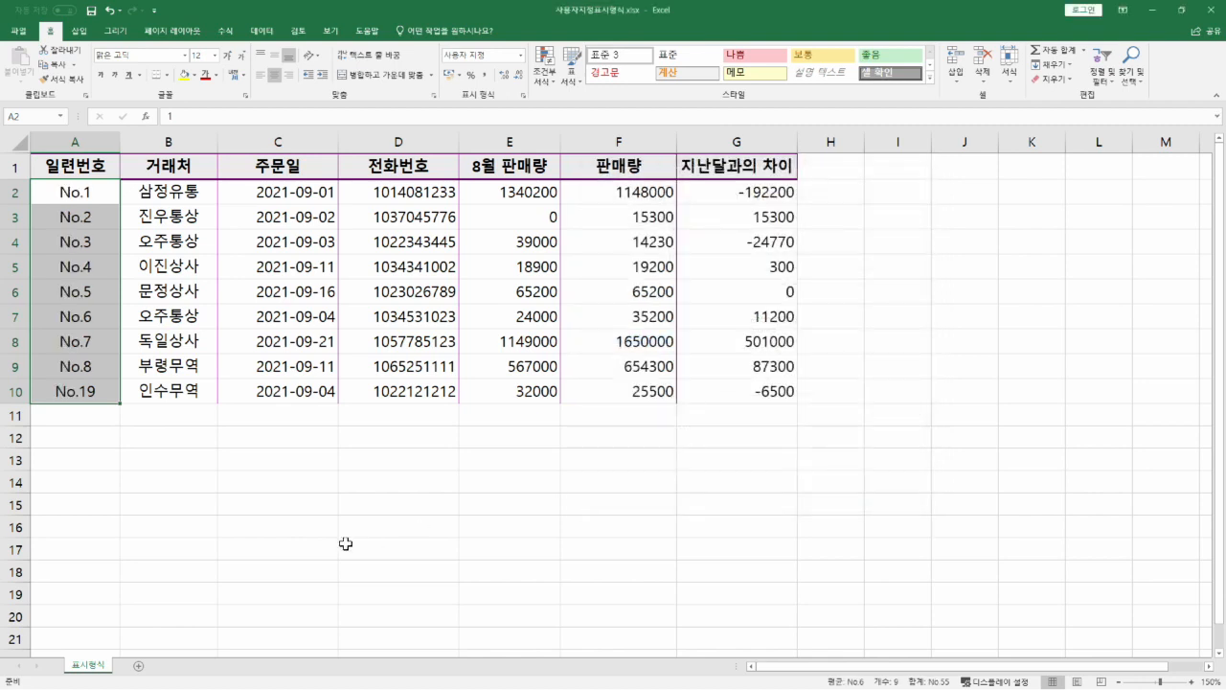
# Set the last serial number in cell A10 to 9.
pyautogui.doubleClick(102, 395)
pyautogui.press('BackSpace')
pyautogui.press('BackSpace')
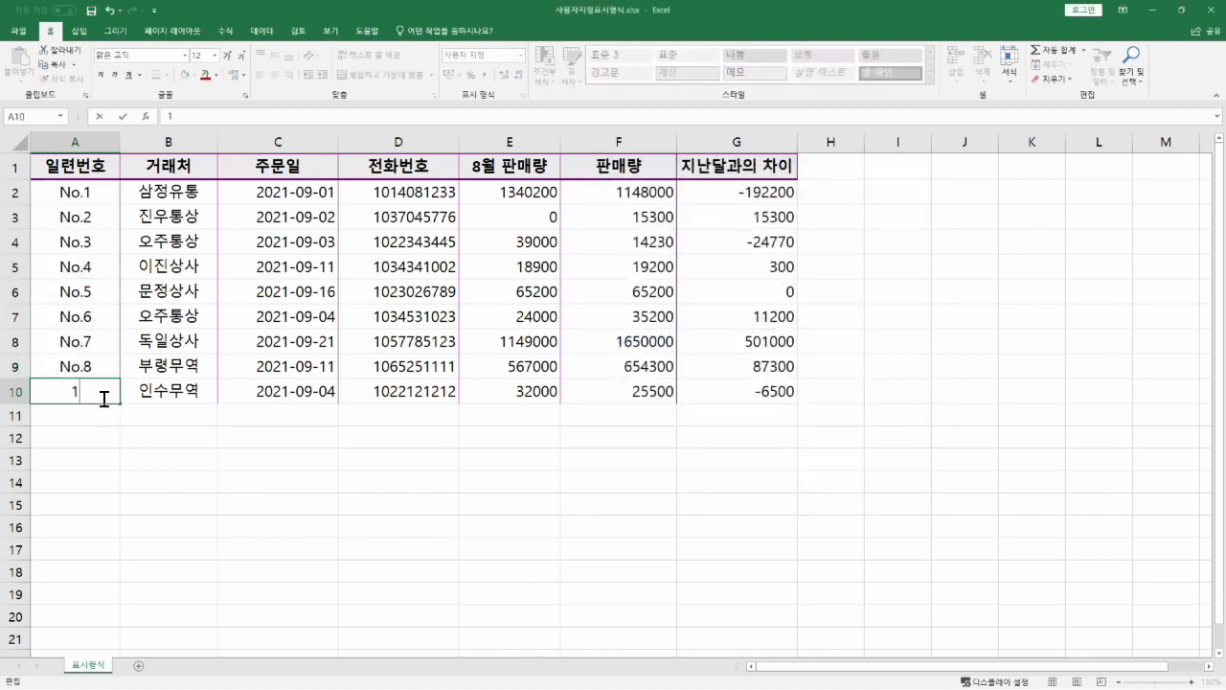
pyautogui.write('9')
pyautogui.press('Return')
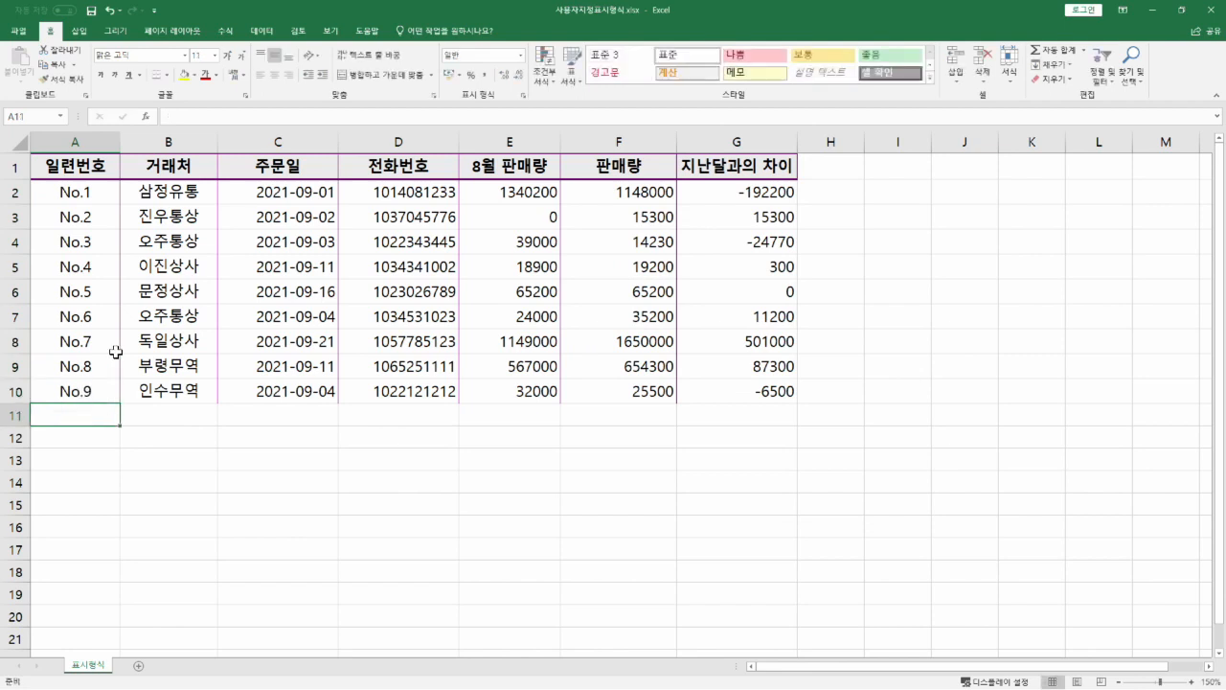
# Set the first serial number in cell A2 to 0.
pyautogui.click(91, 194)
pyautogui.doubleClick(91, 194)
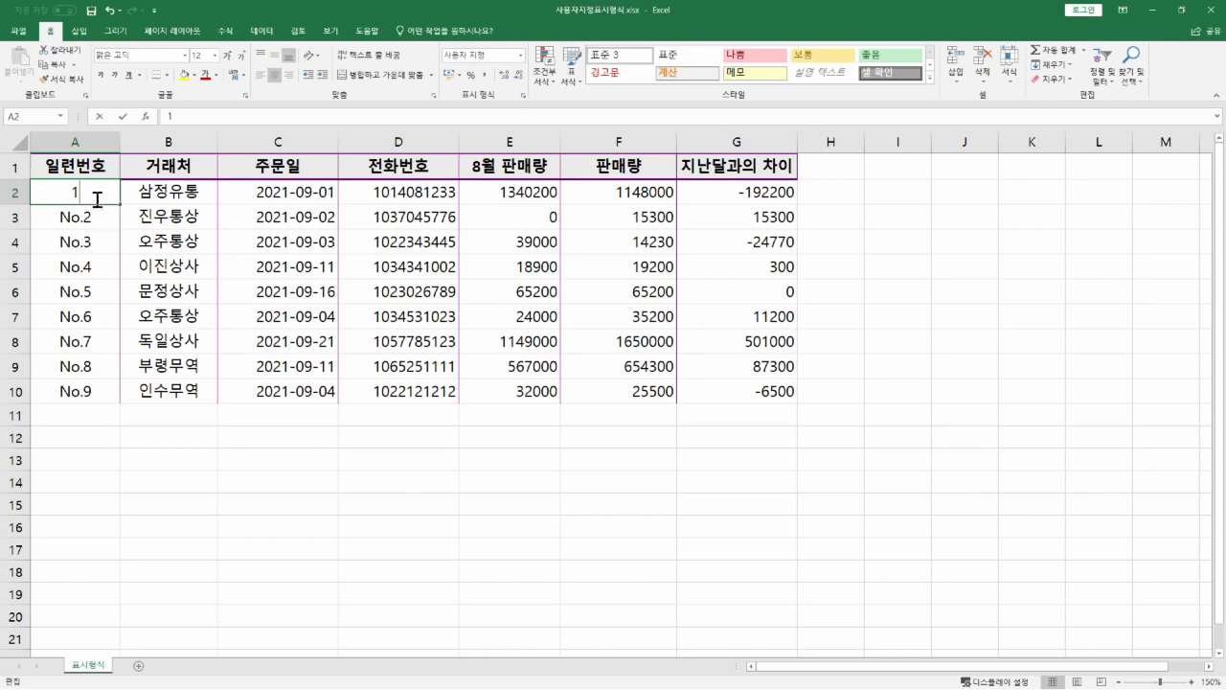
pyautogui.moveTo(85, 194); pyautogui.dragTo(68, 193)
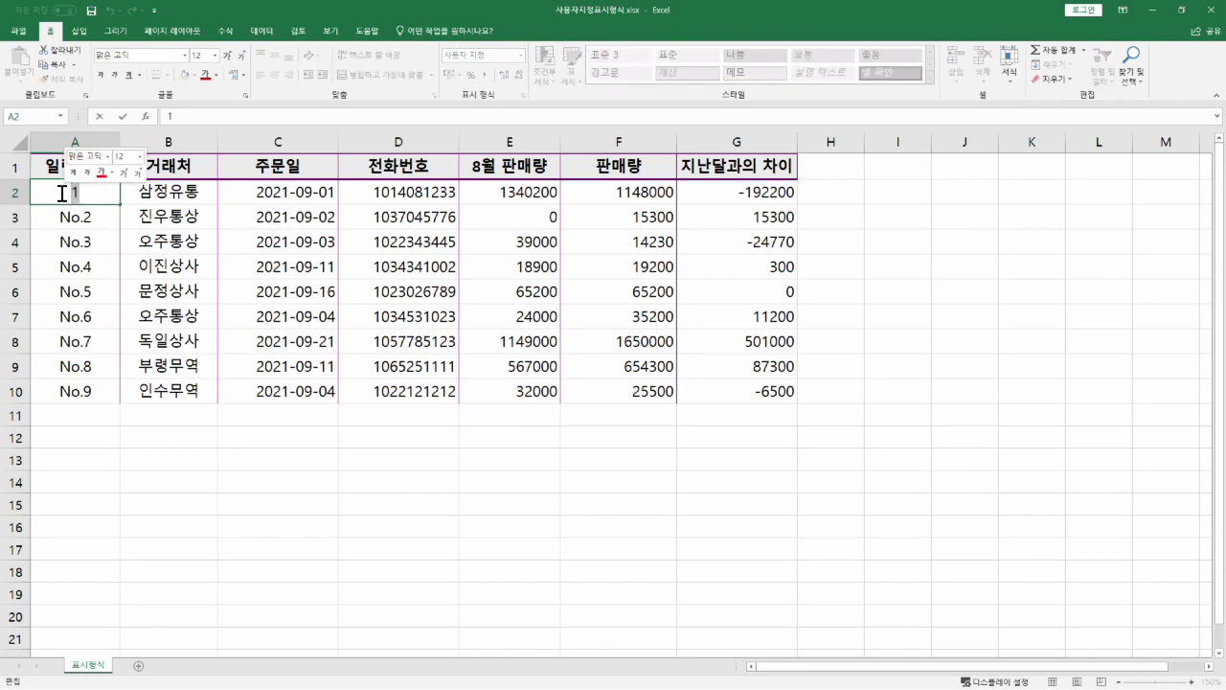
pyautogui.write('0')
pyautogui.hotkey('ctrl', 'Return')
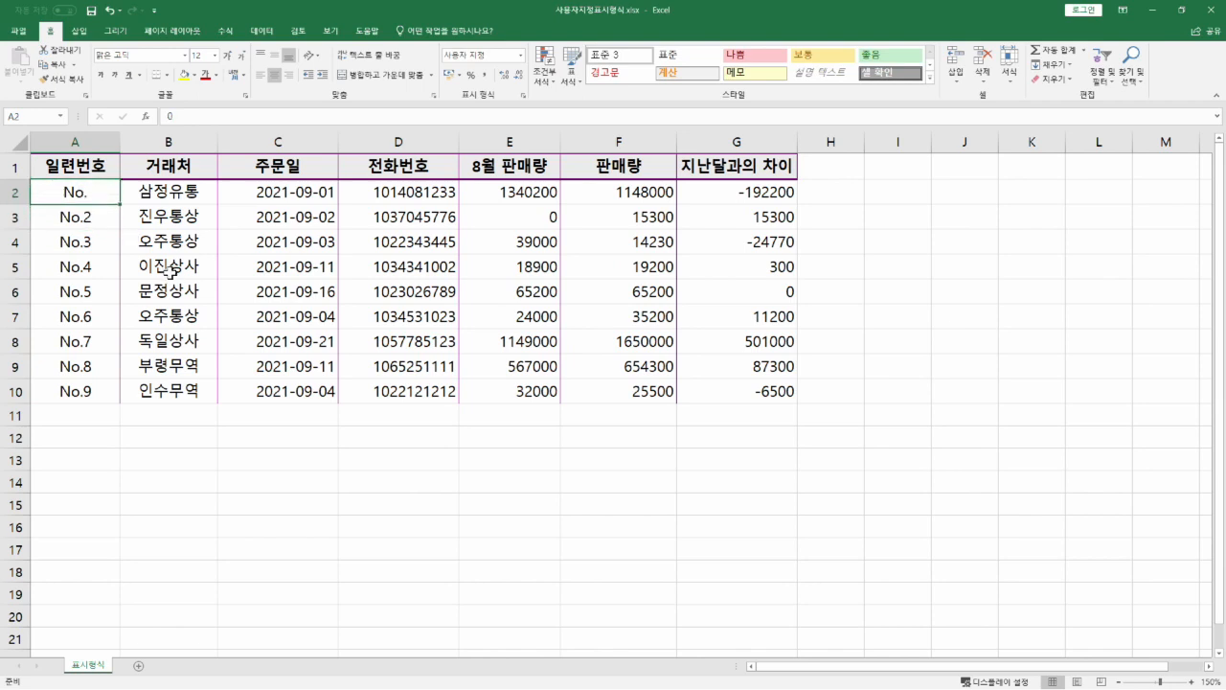
# Change the custom number format of the serial numbers in A2:A10 to "No."0 and apply it.
pyautogui.moveTo(95, 196); pyautogui.dragTo(85, 393)
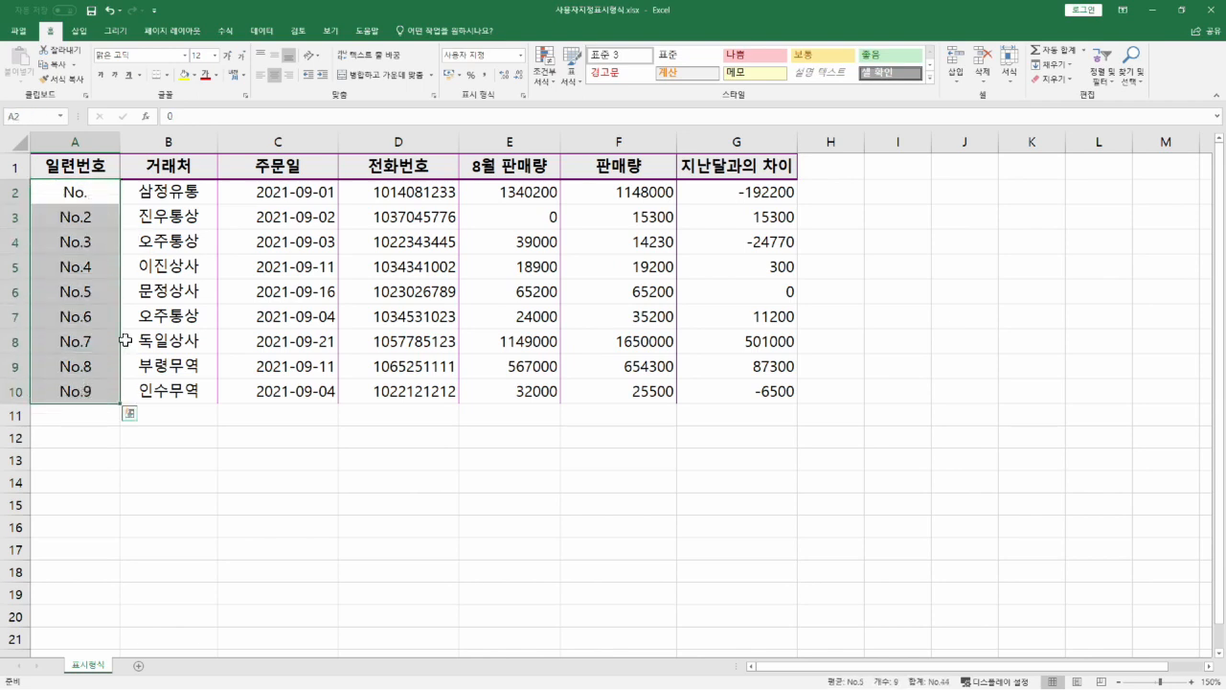
pyautogui.click(523, 97)
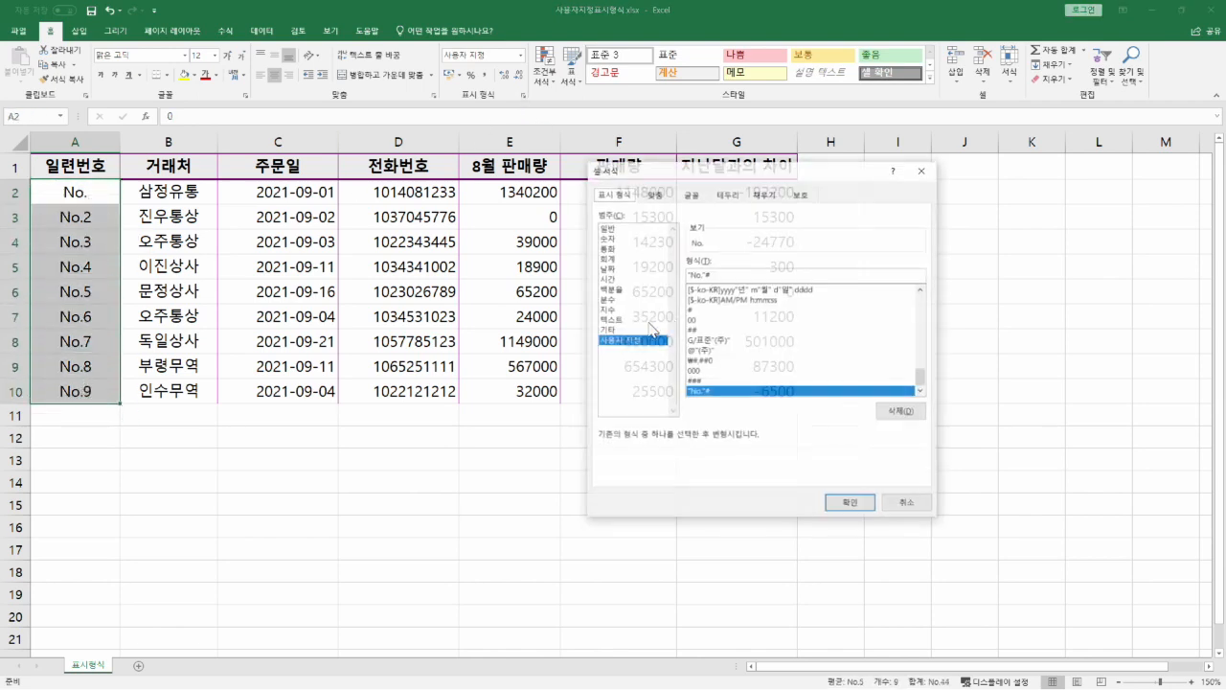
pyautogui.click(712, 275)
pyautogui.press('BackSpace')
pyautogui.write('0')
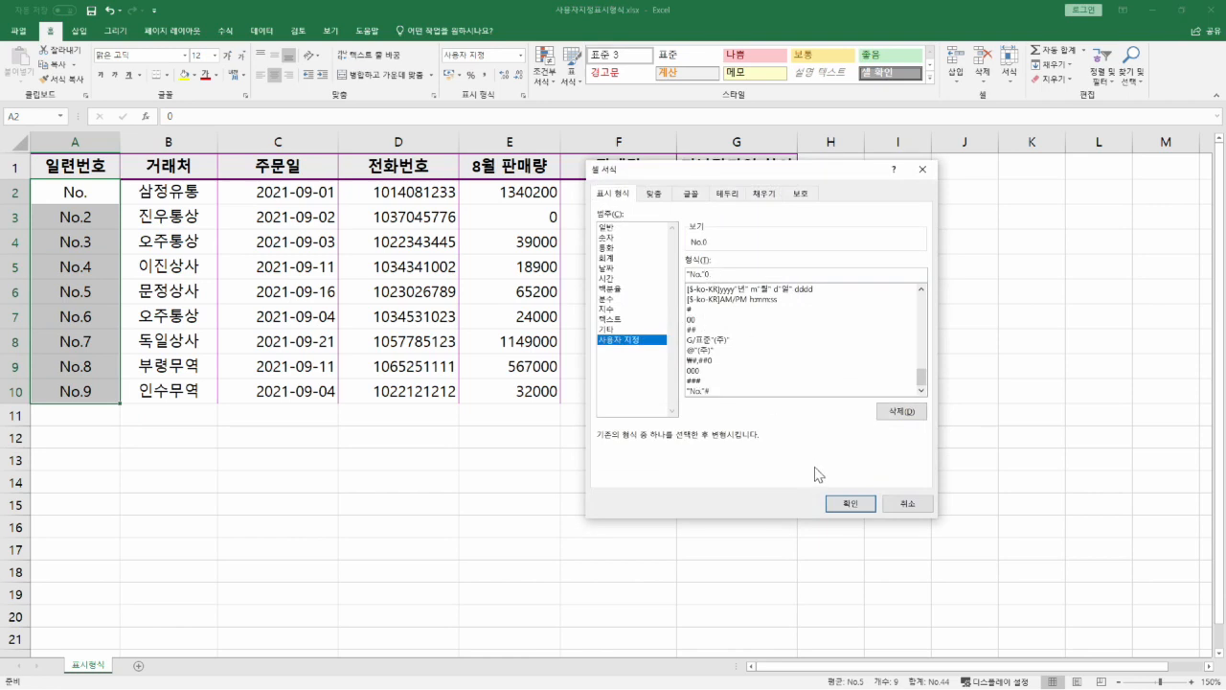
pyautogui.click(851, 502)
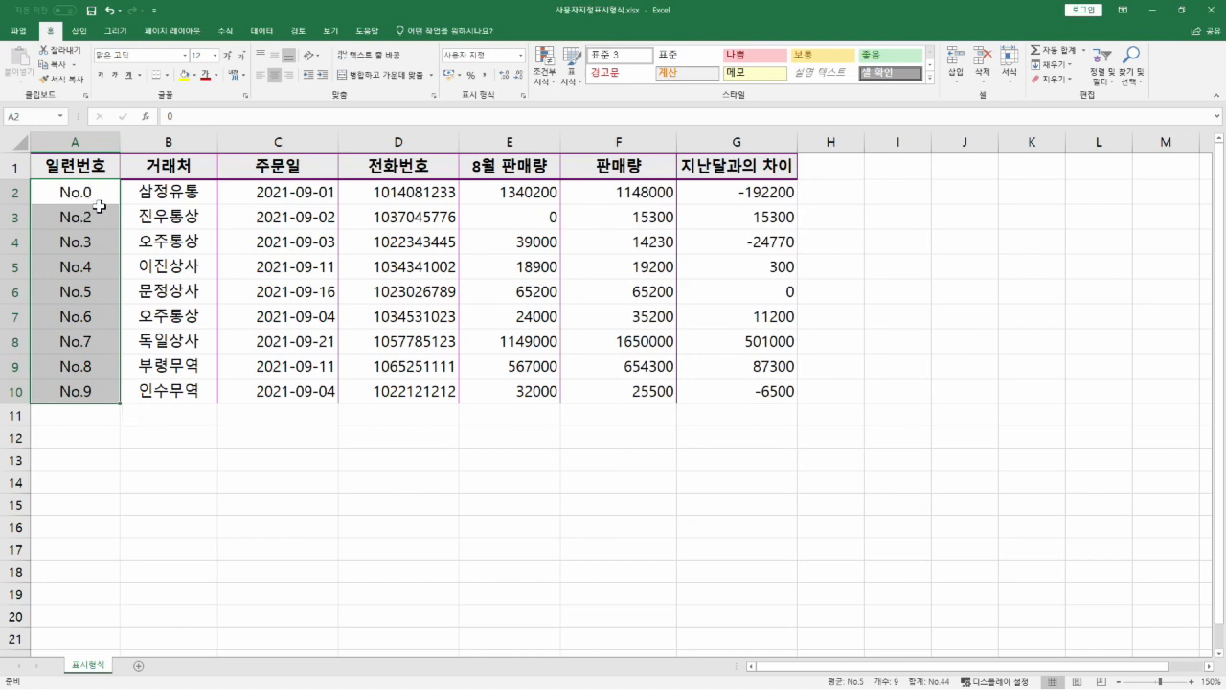
pyautogui.click(96, 341)
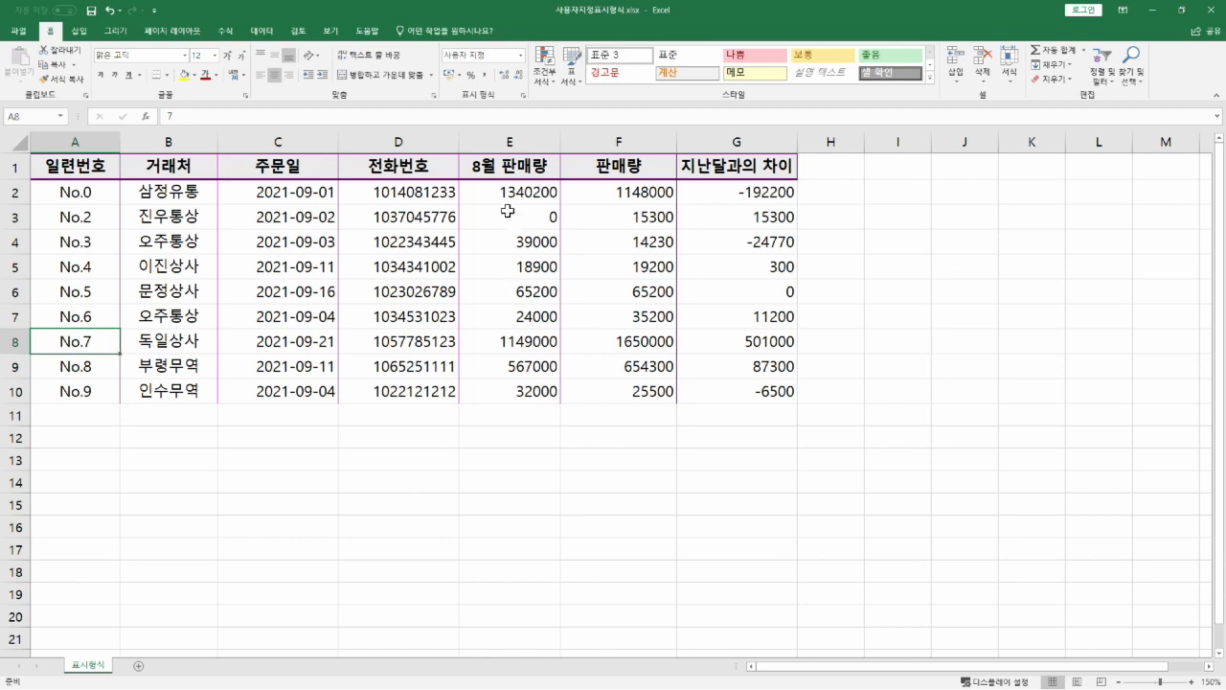
# Apply the built-in custom number format #,##0 to the 8월 판매량 values in E2:E10.
pyautogui.moveTo(498, 193); pyautogui.dragTo(492, 386)
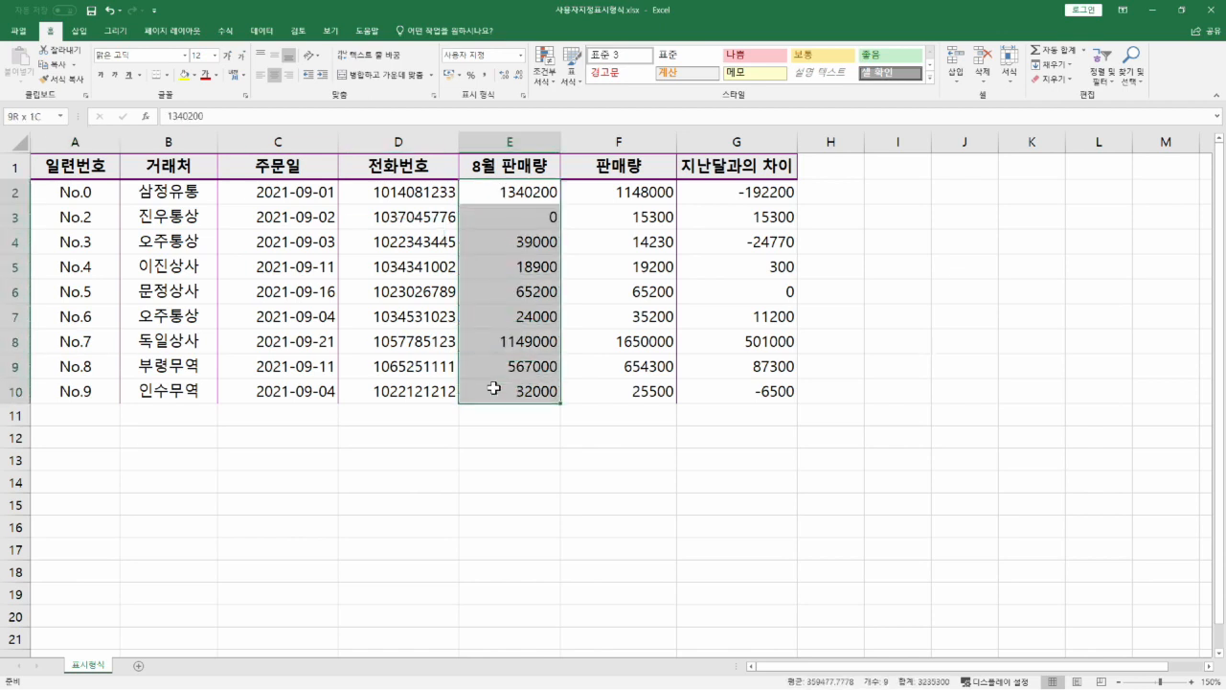
pyautogui.click(521, 96)
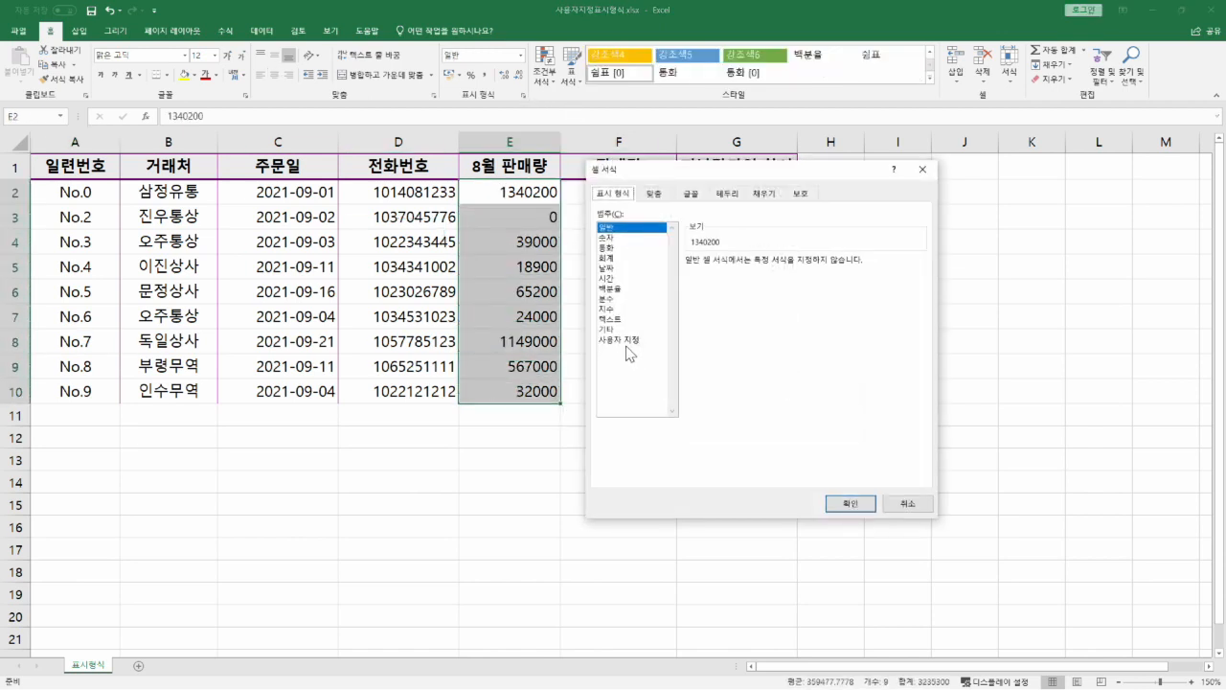
pyautogui.click(631, 339)
pyautogui.click(717, 319)
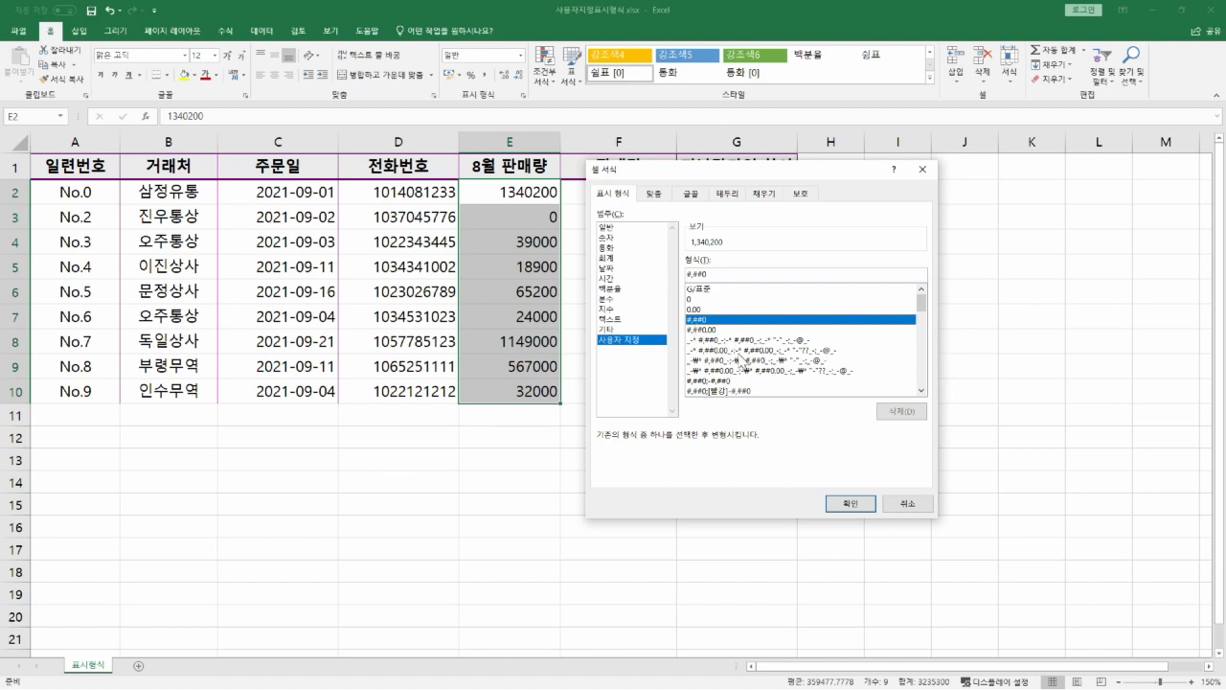
pyautogui.click(841, 500)
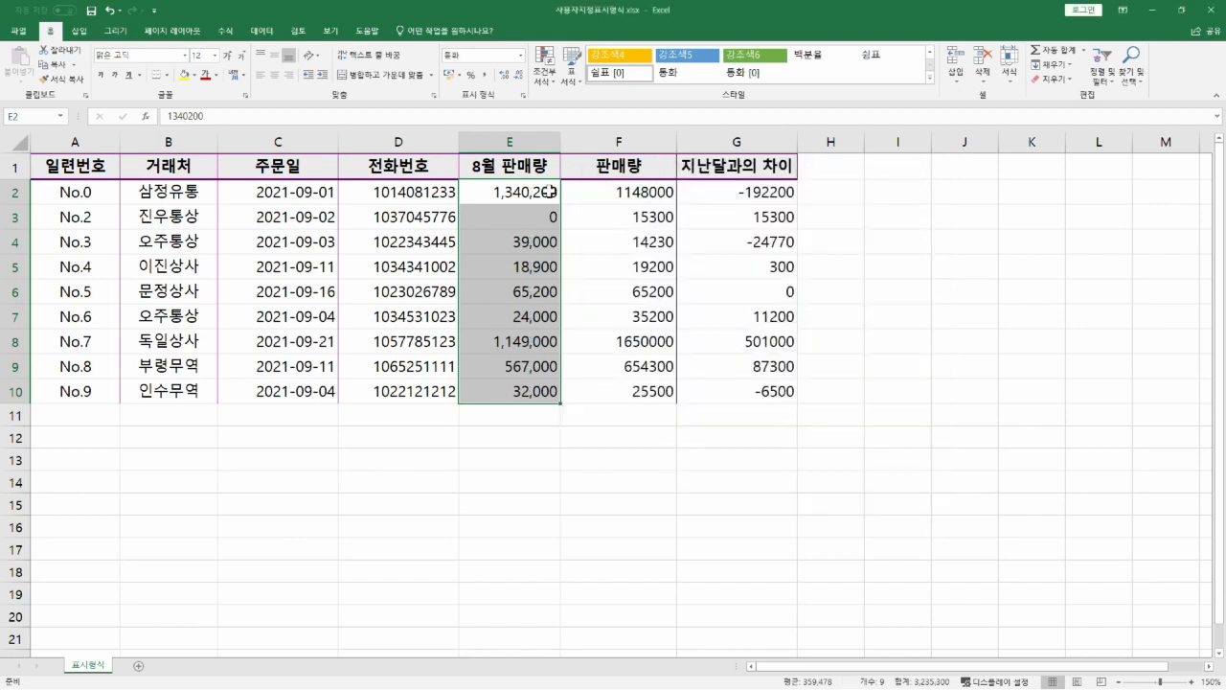